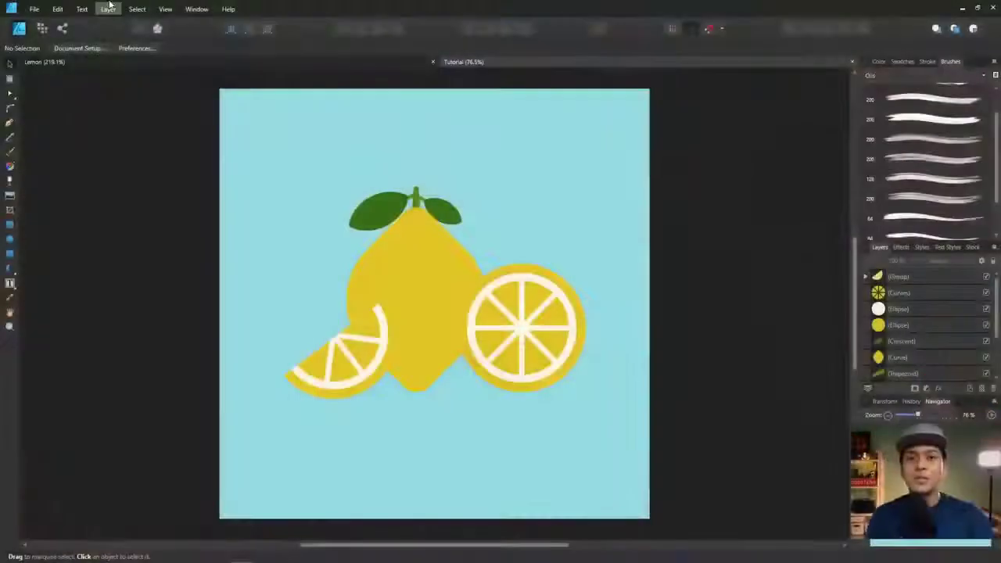
Step: Switch to the finished Lemon document to view the grunge-textured reference up close
click(272, 60)
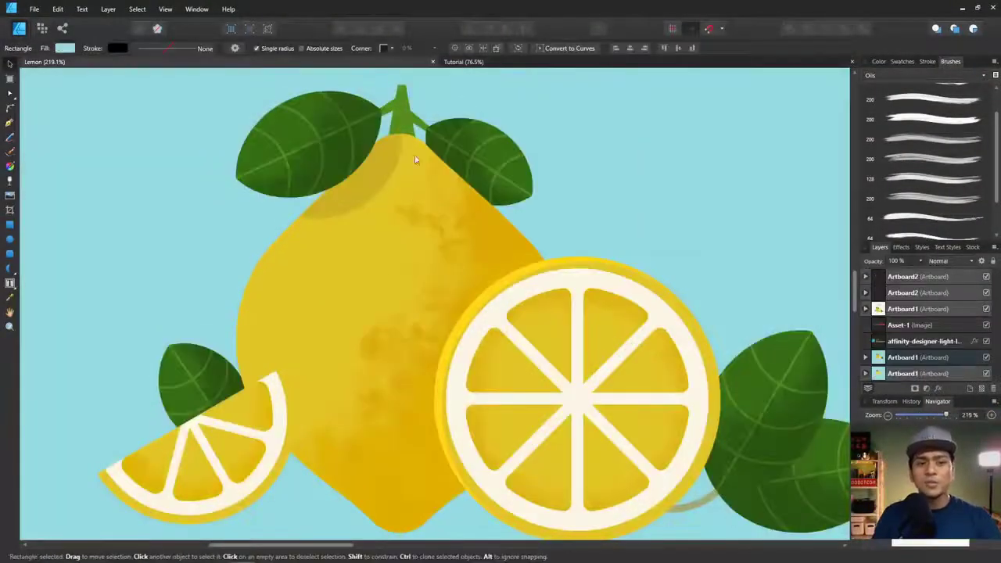
scroll(376, 298, down, 1)
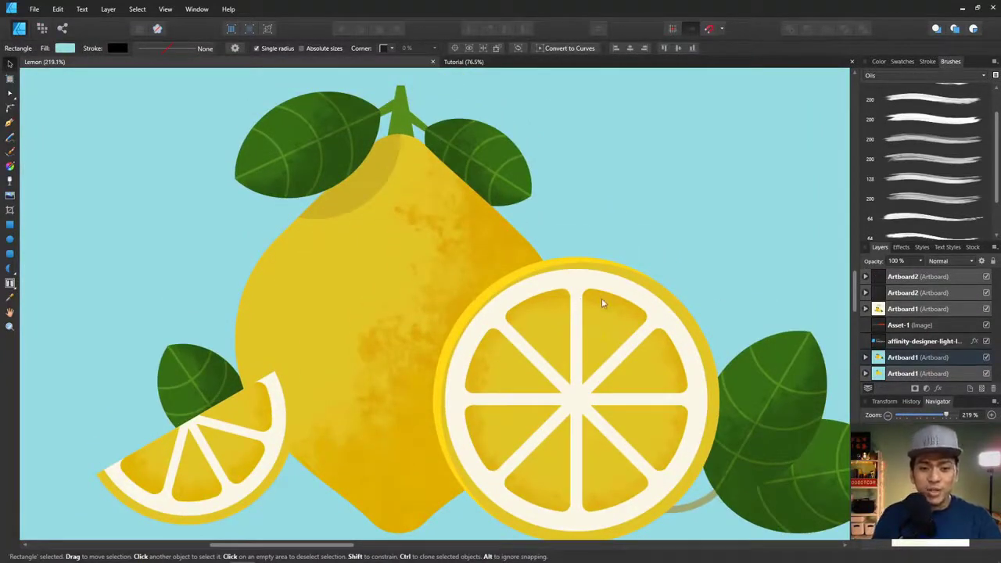
Step: Return to the Tutorial document and select the round slice's spokes curve
click(526, 64)
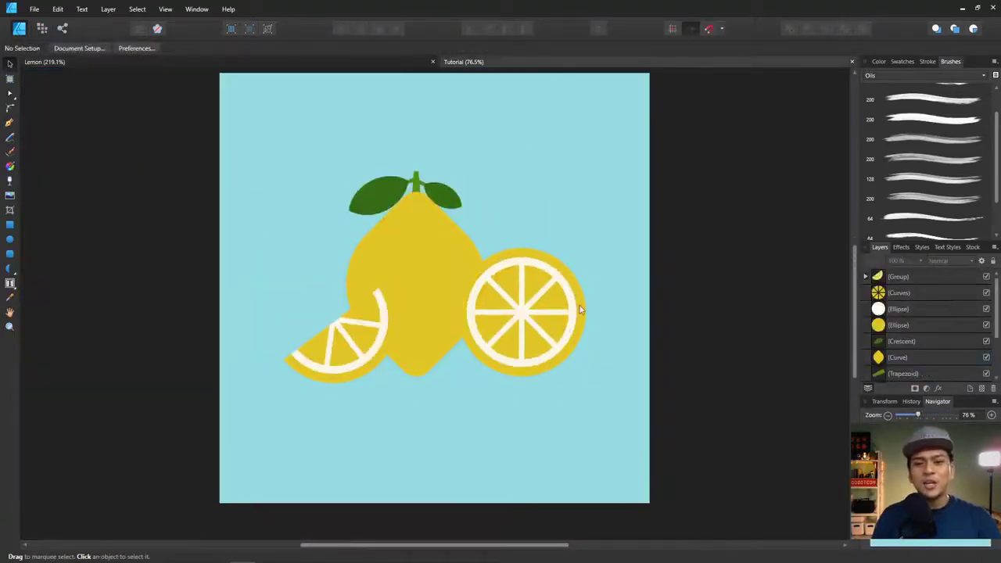
scroll(580, 309, up, 2)
scroll(581, 310, up, 4)
scroll(548, 297, up, 1)
click(569, 221)
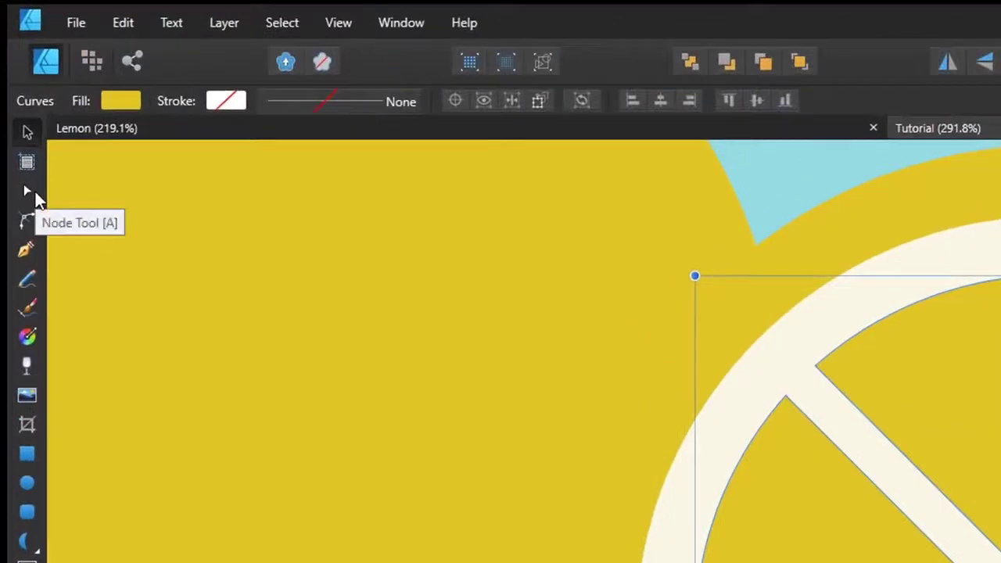
Step: With the Node Tool, marquee-select the top, right, bottom and left outer-arc nodes
click(34, 189)
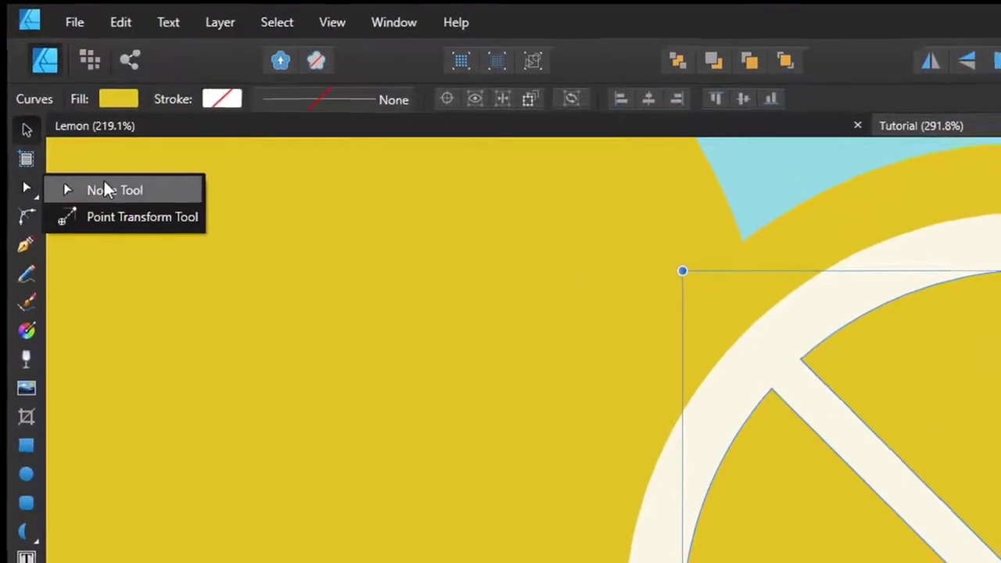
click(108, 193)
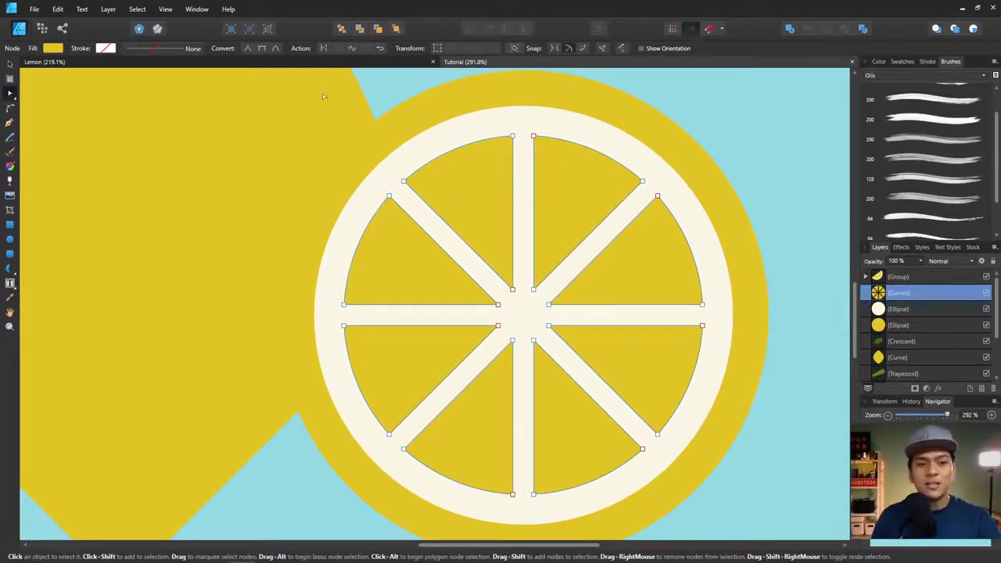
drag(371, 114, 720, 244)
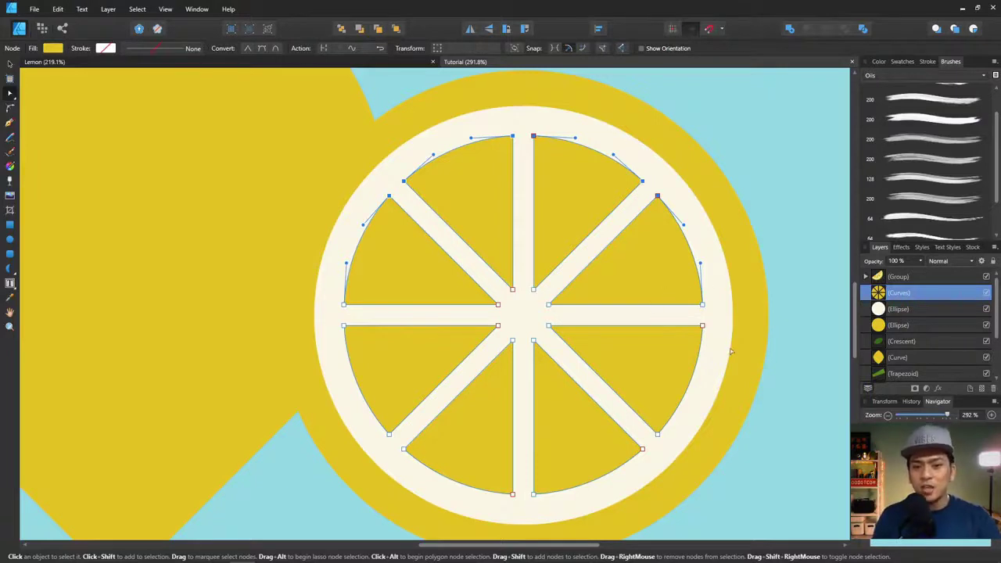
drag(733, 353, 693, 308)
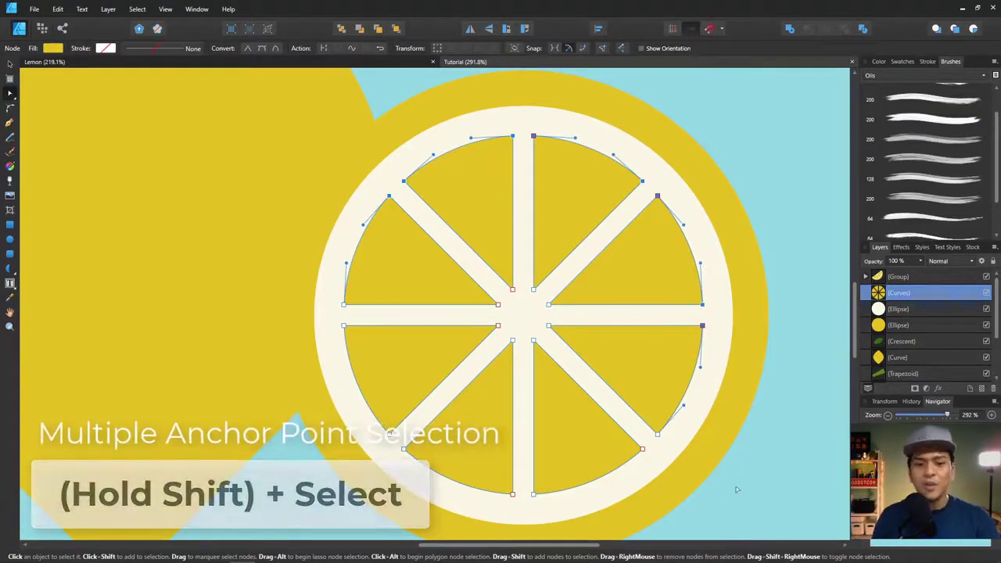
mouse_move(728, 491)
mouse_down()
mouse_move(443, 434)
mouse_move(344, 395)
mouse_up()
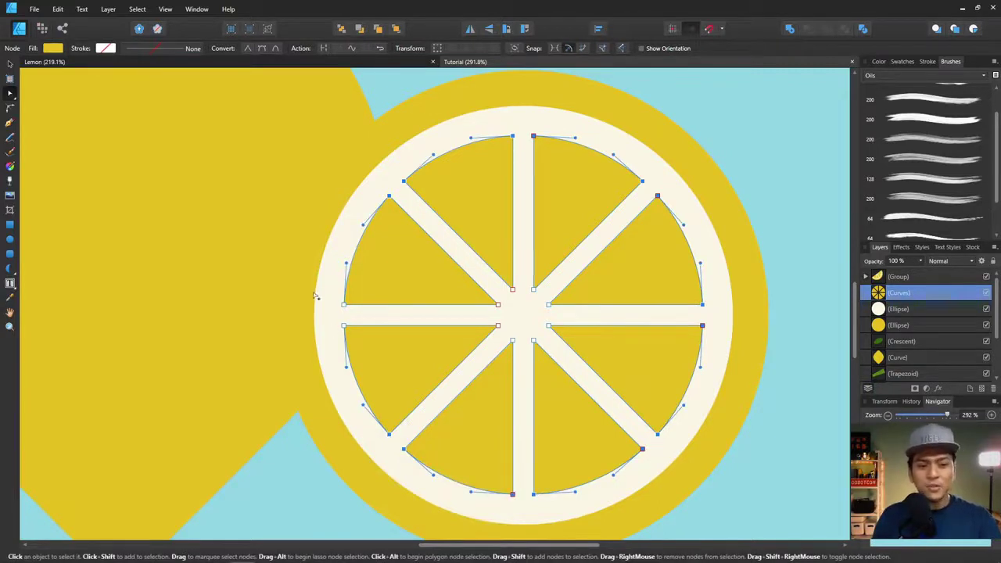
drag(320, 287, 362, 349)
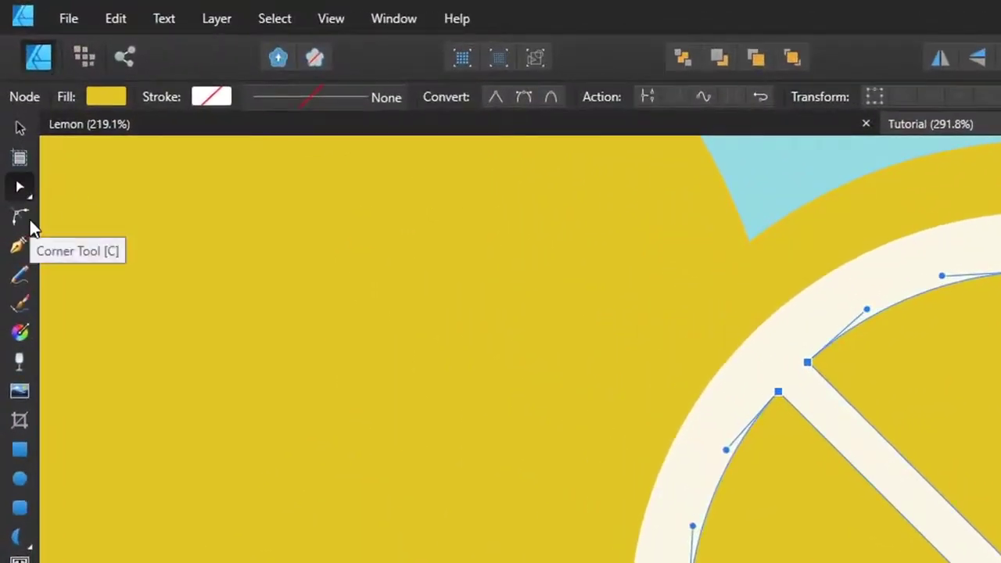
Step: Round the round slice's selected segment corners to a 10 px radius with the Corner Tool
click(24, 218)
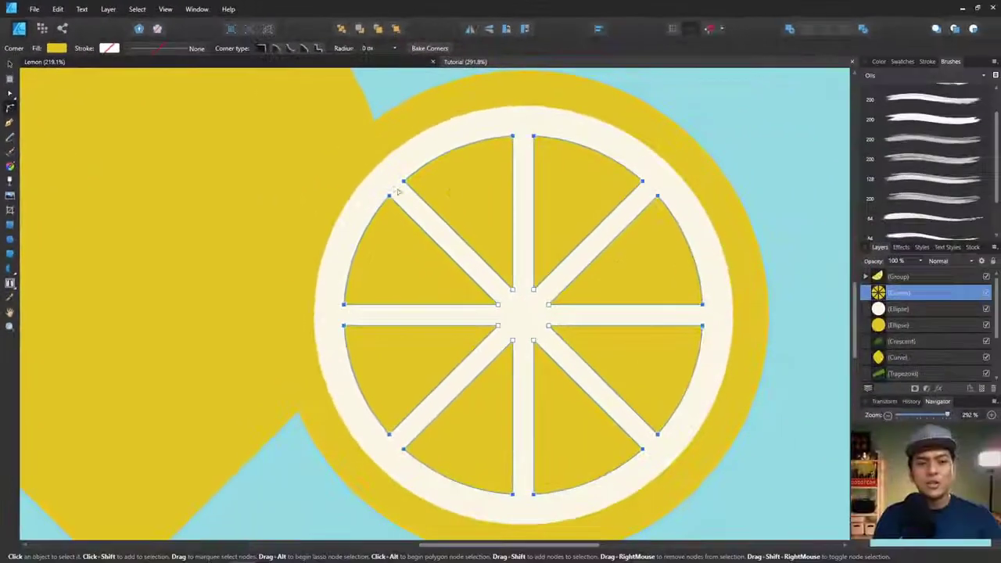
drag(412, 183, 428, 183)
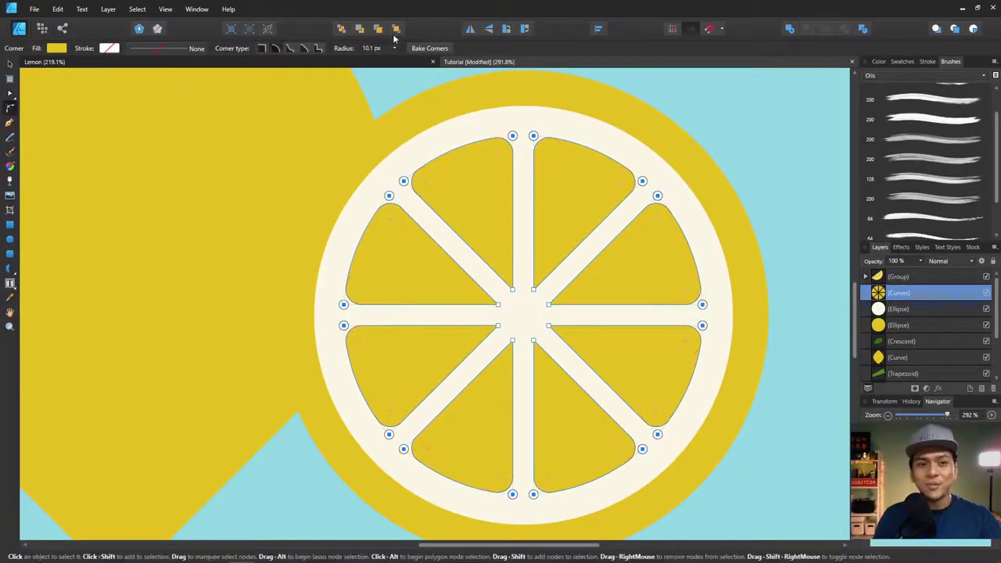
click(394, 48)
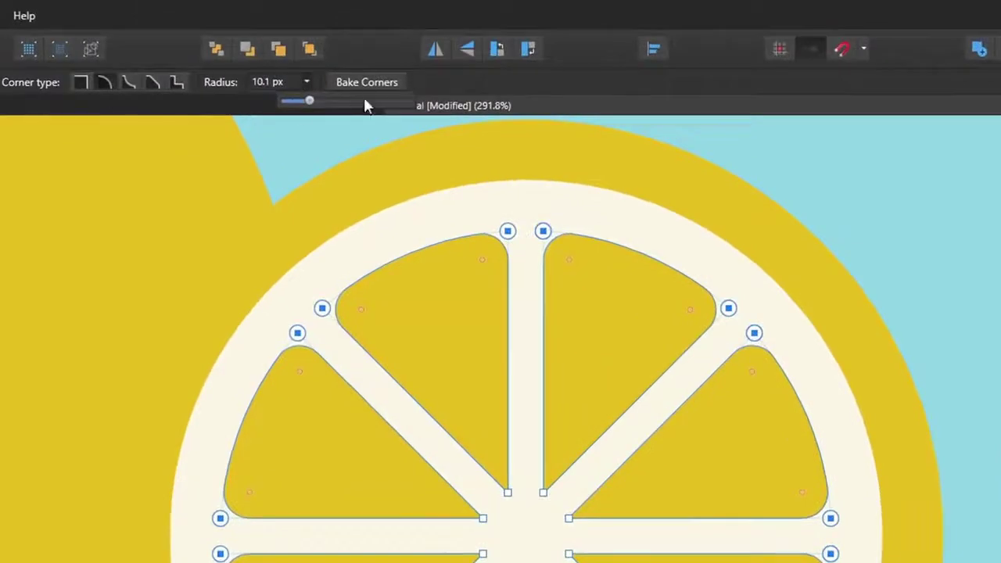
scroll(295, 78, up, 1)
scroll(295, 78, up, 1)
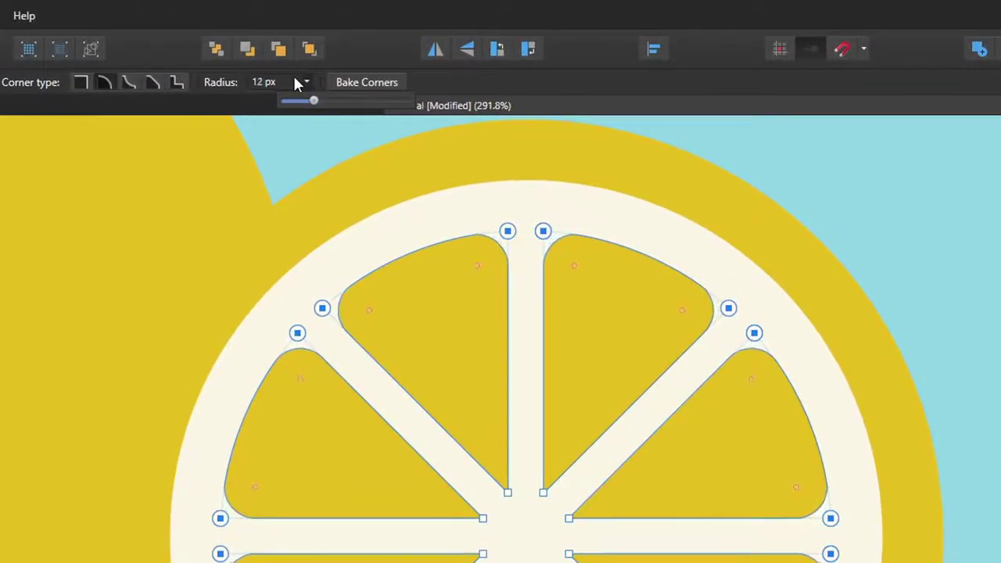
scroll(294, 78, down, 1)
scroll(295, 80, down, 1)
scroll(785, 466, down, 3)
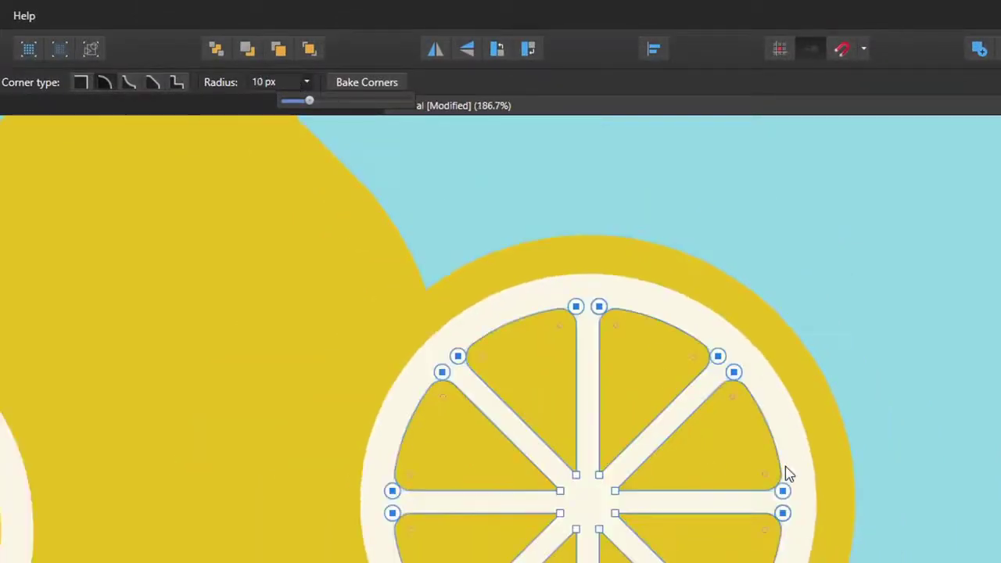
scroll(786, 466, down, 3)
scroll(471, 442, up, 3)
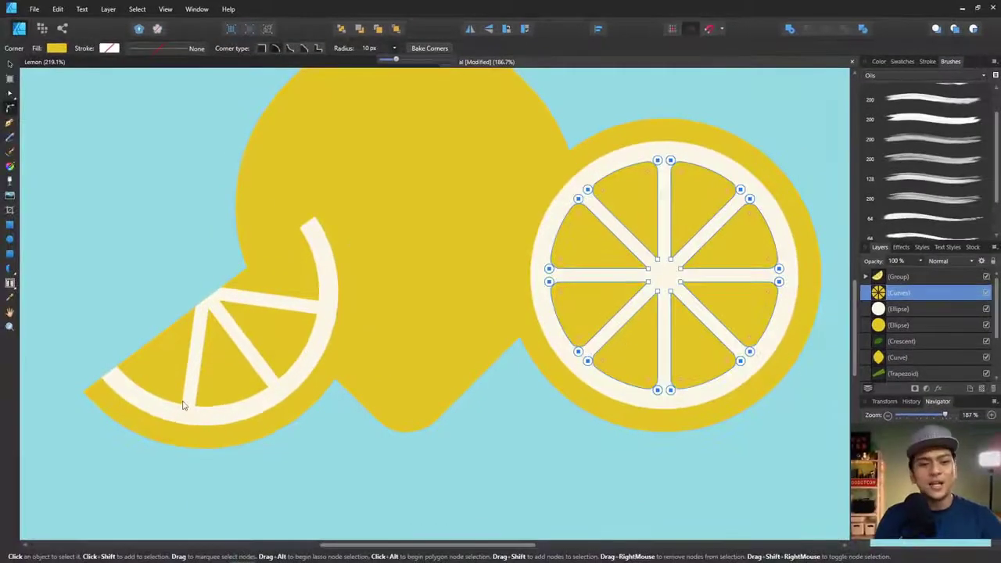
click(166, 373)
scroll(166, 373, up, 3)
Step: Nudge the half-slice group right and move its spokes shape slightly higher
key(a)
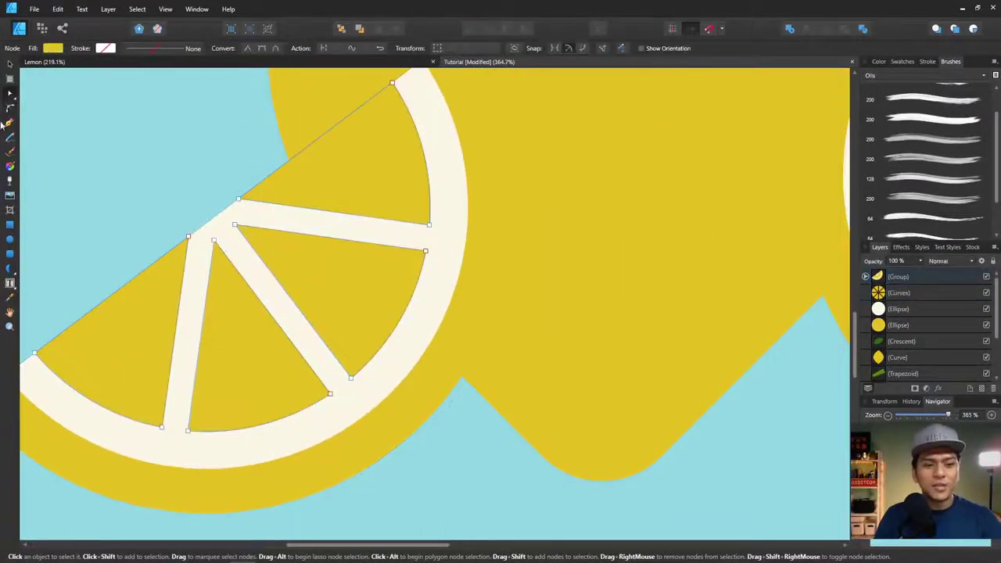
click(9, 64)
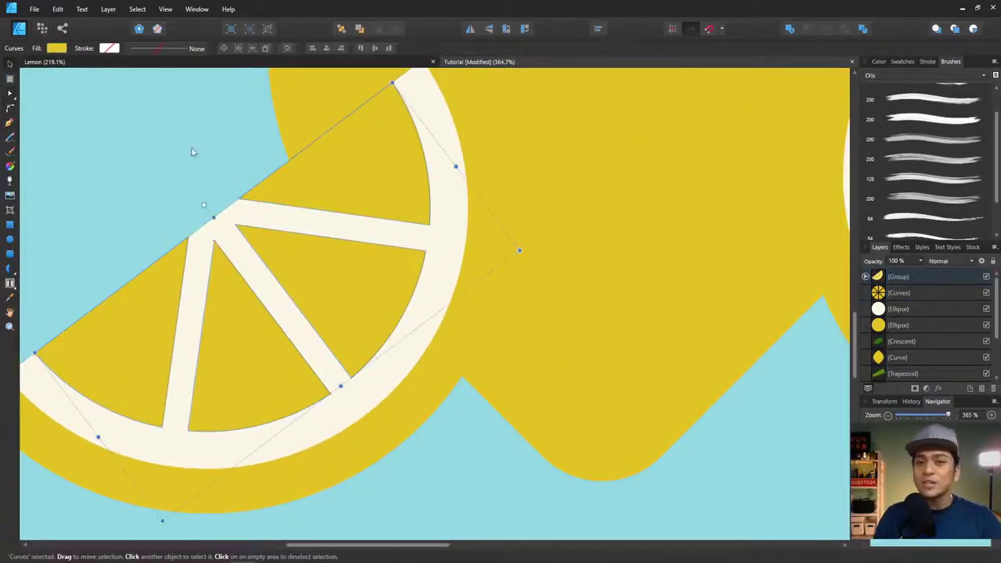
scroll(192, 148, down, 2)
click(274, 249)
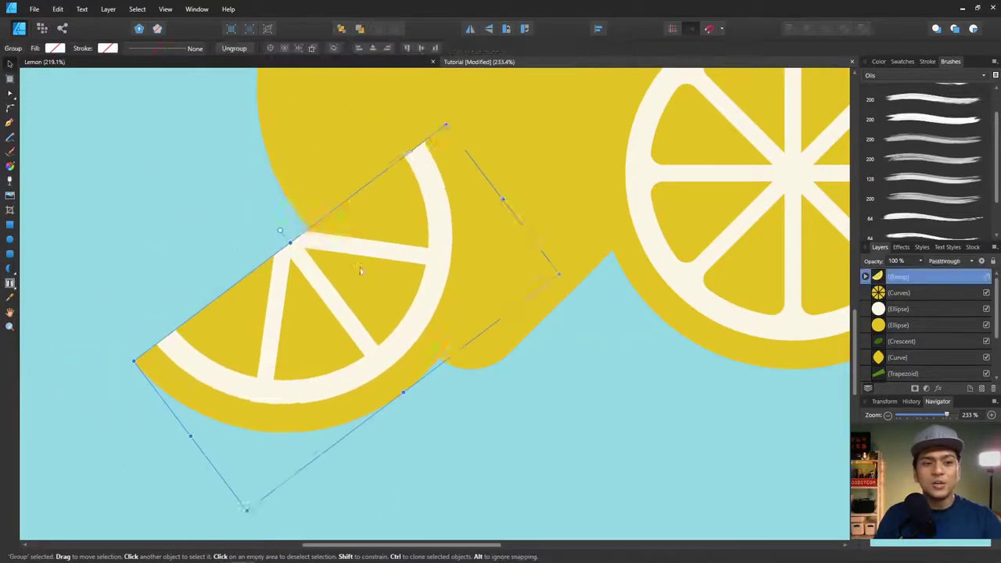
scroll(268, 252, up, 2)
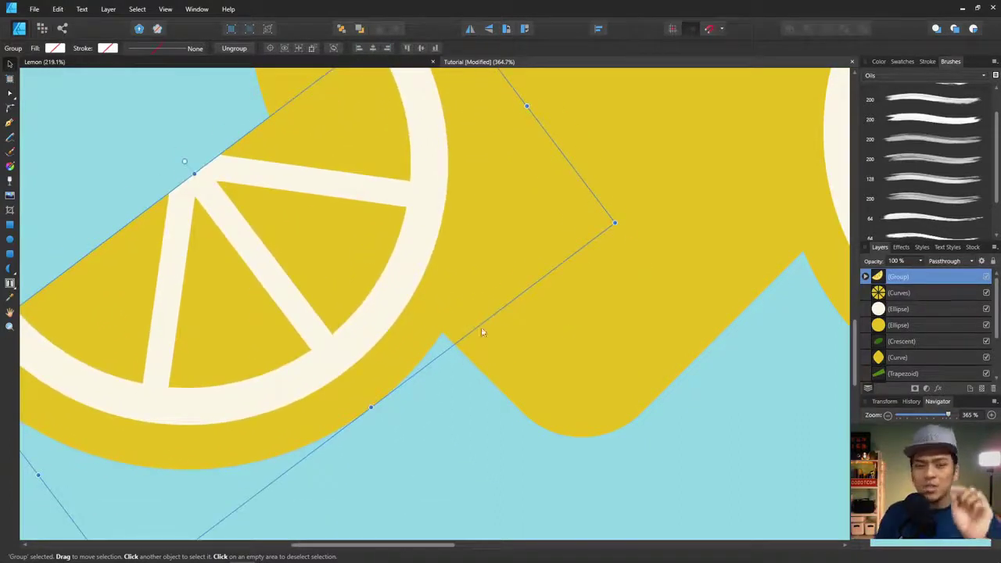
drag(324, 273, 378, 245)
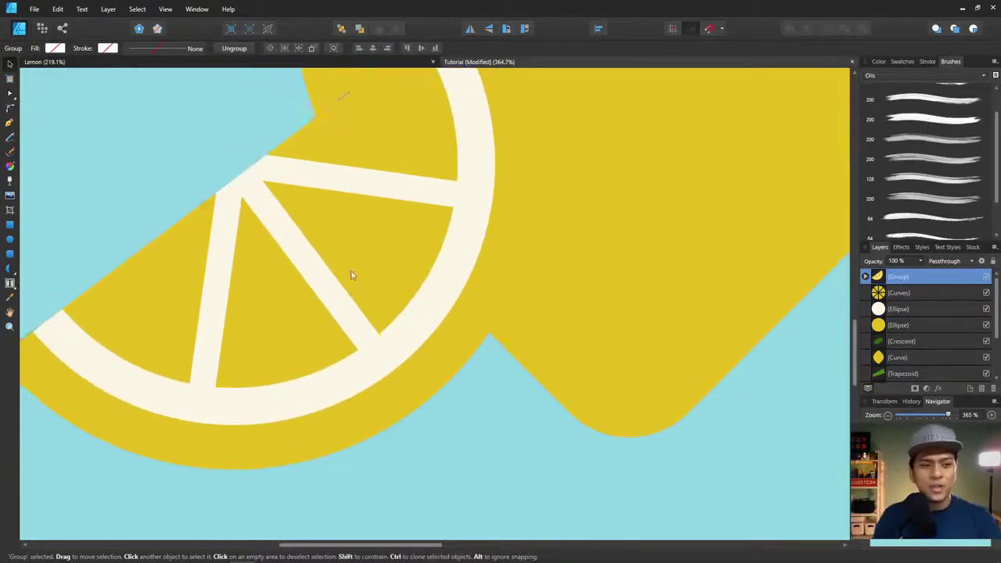
double_click(375, 239)
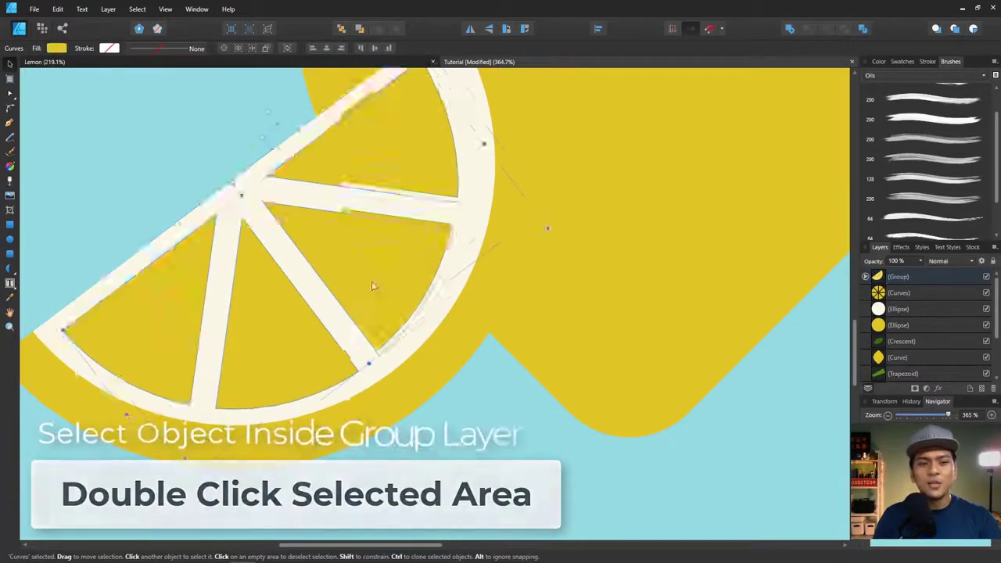
drag(371, 286, 458, 273)
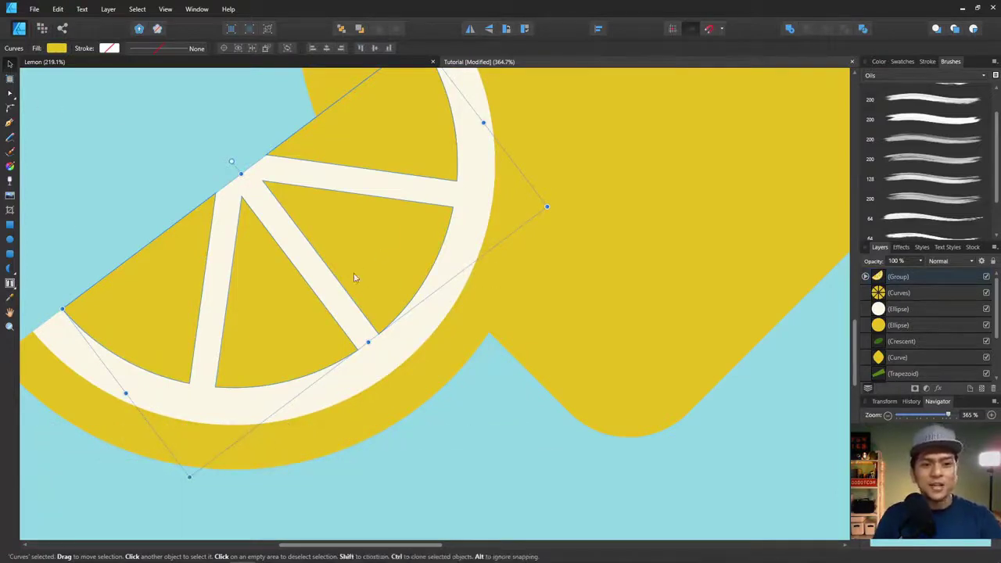
Step: Select the half slice's spokes nodes along its right side, lower arc and top
click(10, 92)
click(31, 95)
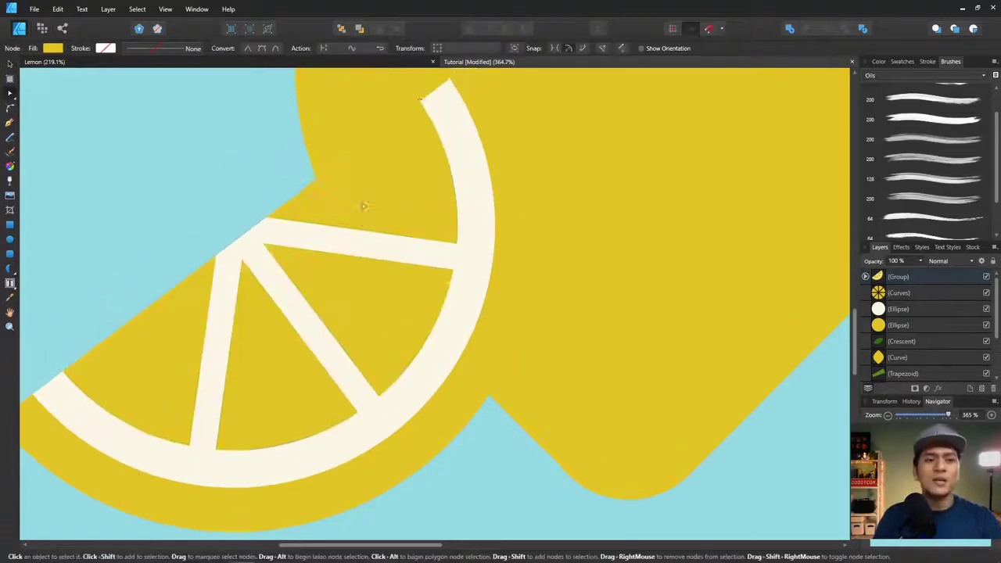
click(364, 206)
mouse_move(401, 89)
mouse_down()
mouse_move(513, 258)
mouse_move(496, 349)
mouse_up()
drag(420, 446, 313, 363)
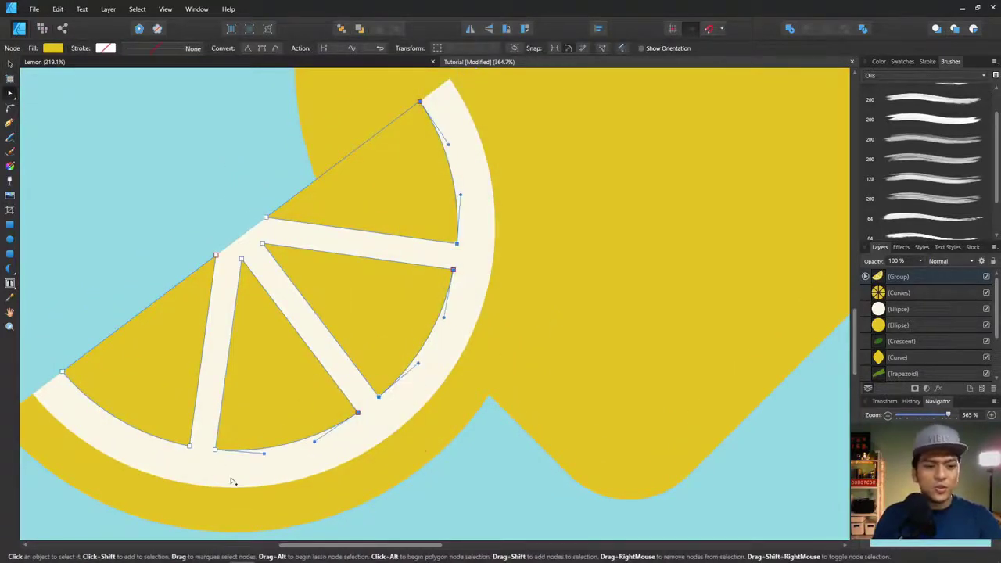
drag(232, 478, 144, 412)
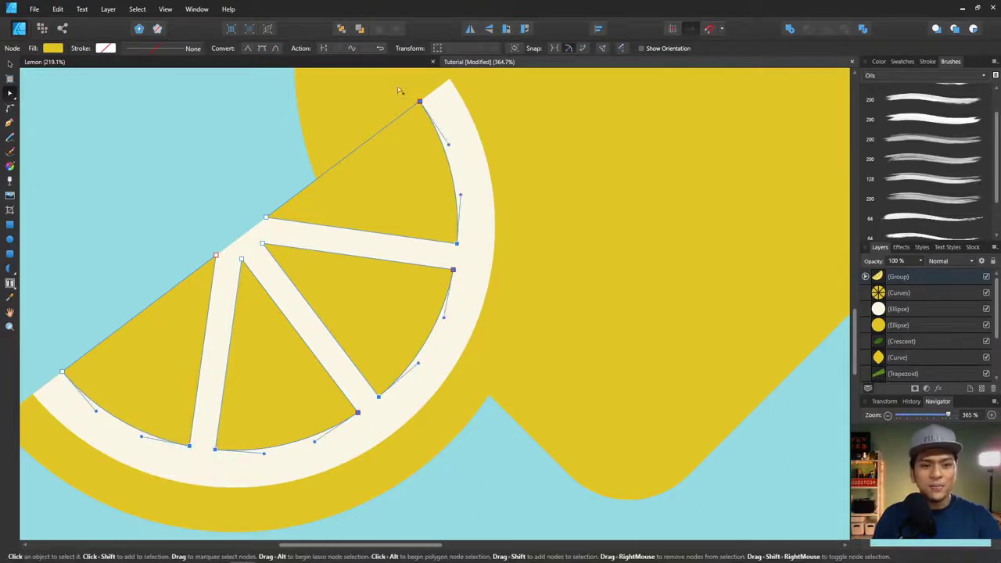
drag(399, 90, 429, 114)
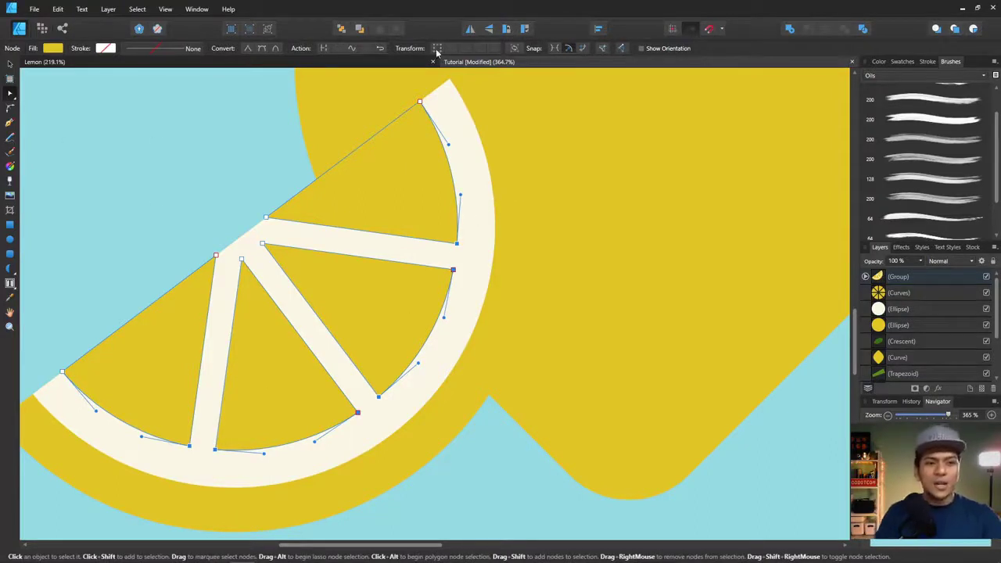
Step: Round the half slice's segment corners to 10 px and return to the Move Tool
click(10, 110)
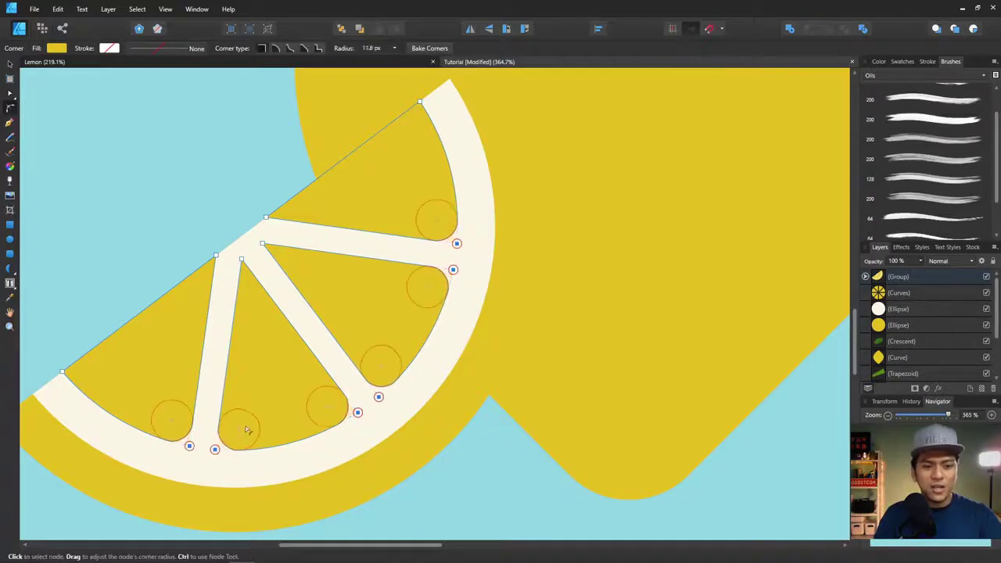
drag(230, 442, 250, 420)
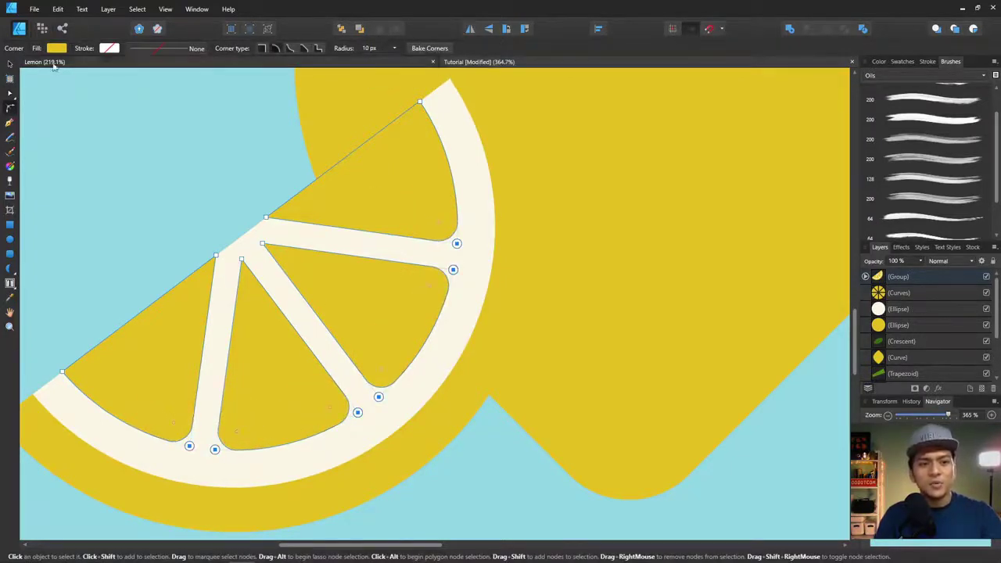
click(10, 63)
scroll(380, 239, down, 5)
scroll(446, 264, down, 2)
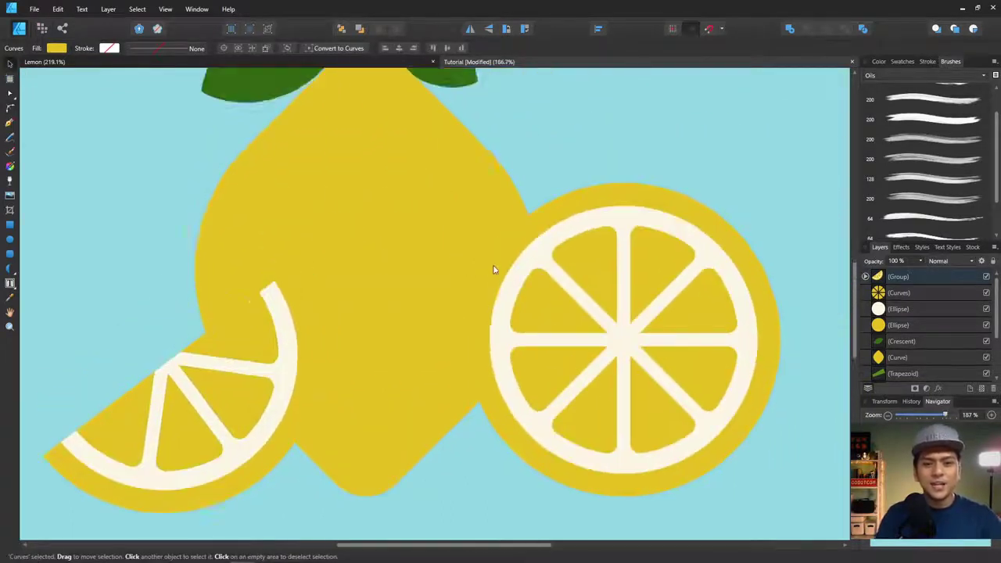
scroll(494, 268, down, 1)
click(678, 126)
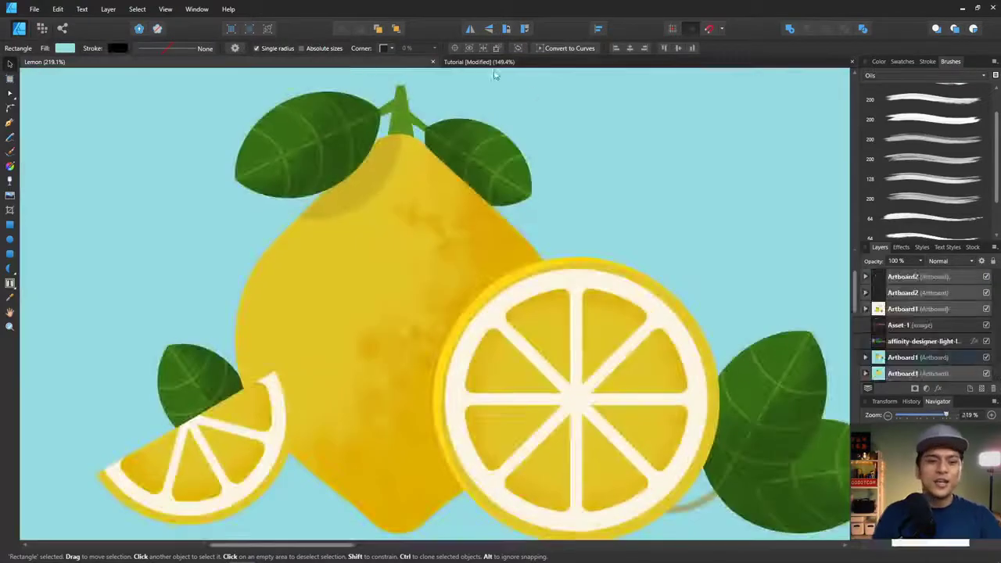
scroll(442, 292, down, 2)
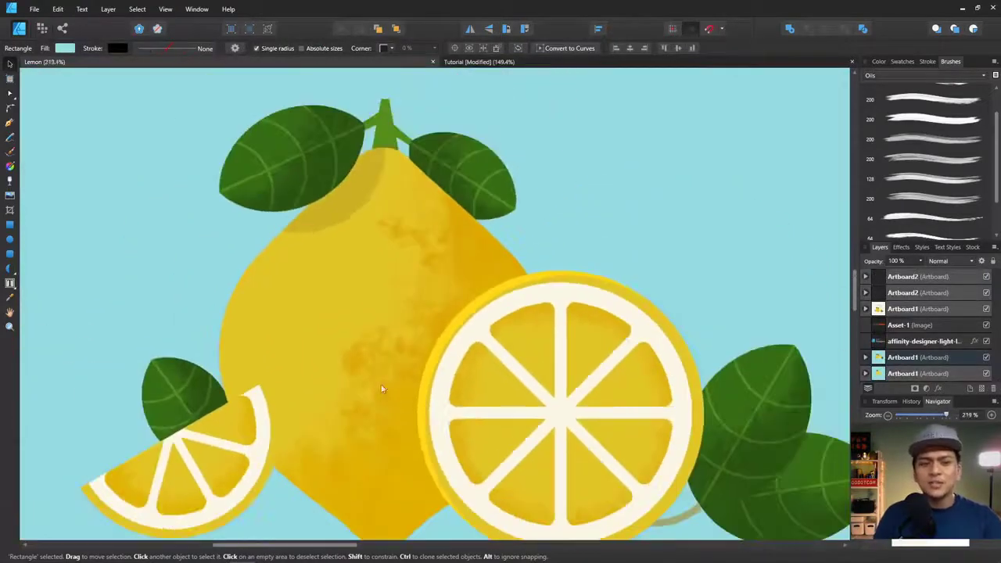
click(473, 62)
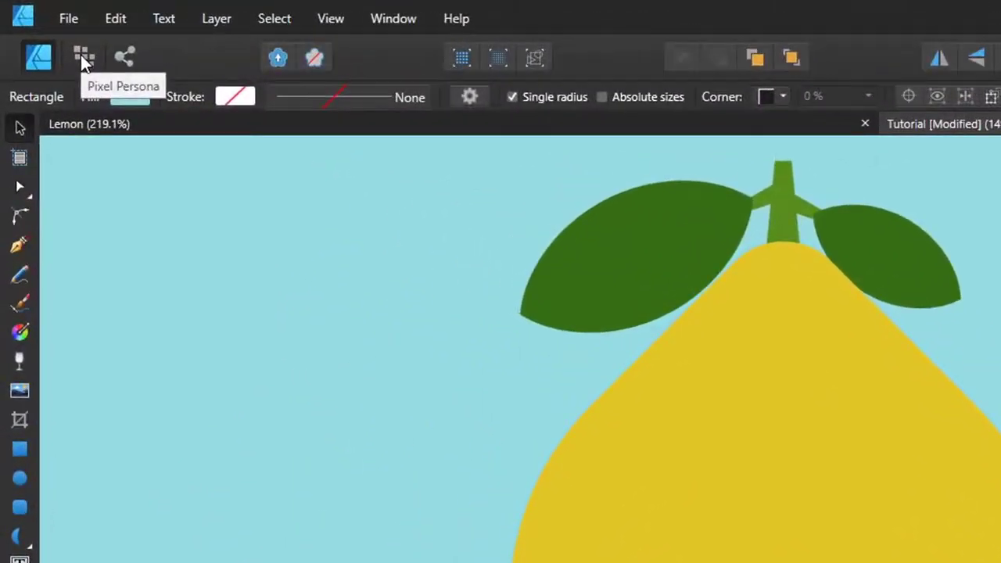
Step: Enter the Pixel Persona, close the floated Assets panel and select the lemon body
click(41, 28)
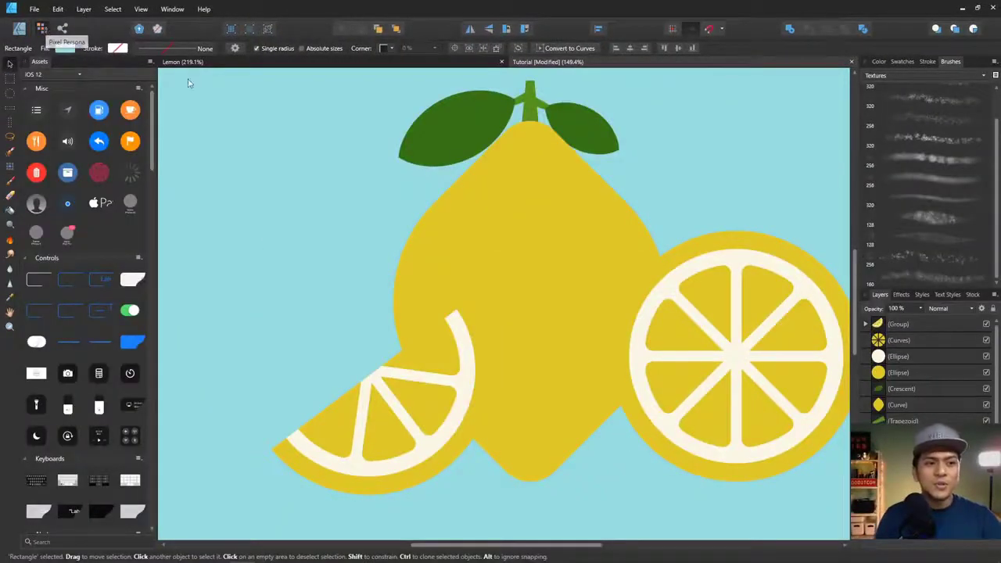
click(882, 61)
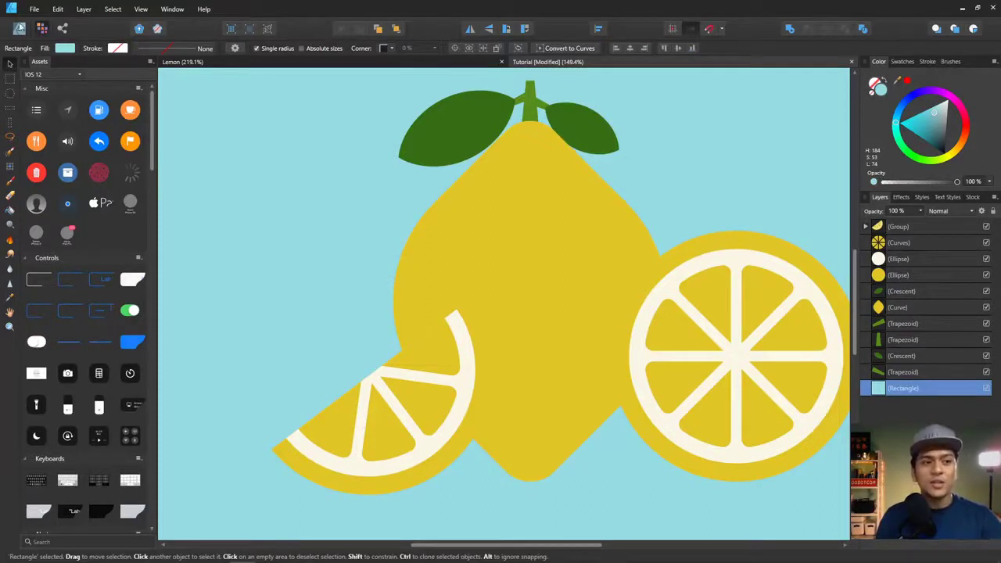
click(20, 29)
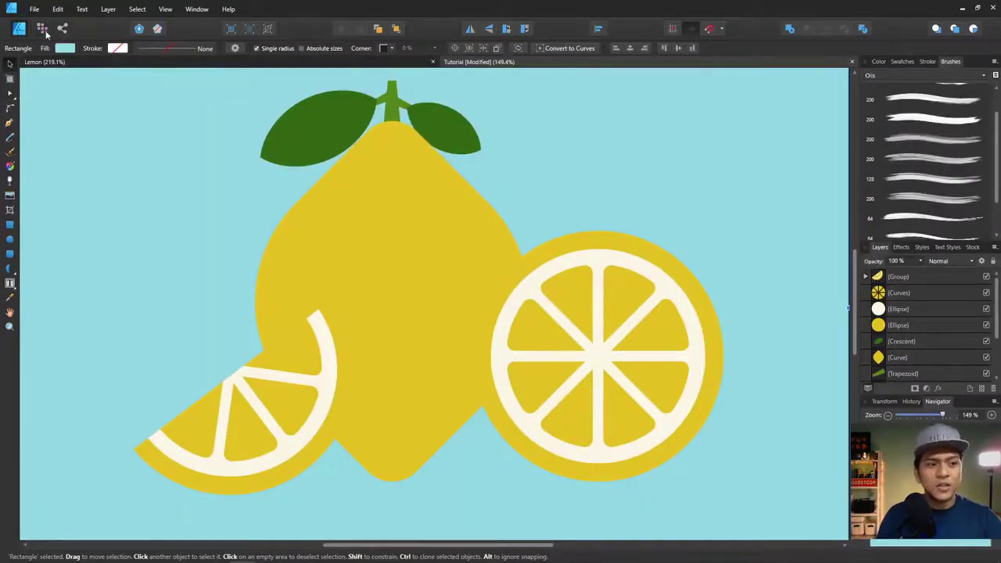
click(44, 31)
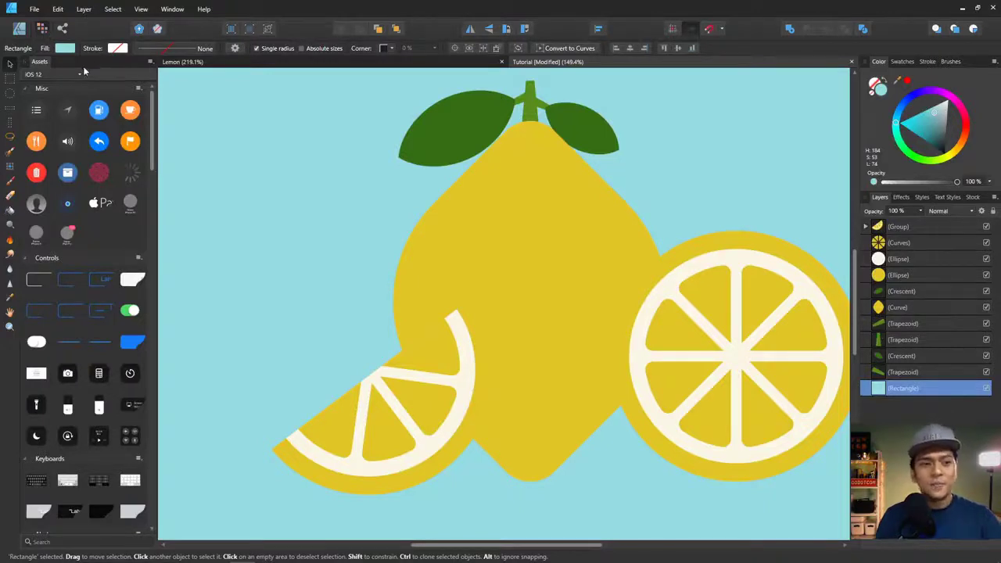
mouse_move(69, 62)
mouse_down()
mouse_move(85, 96)
mouse_move(162, 136)
mouse_up()
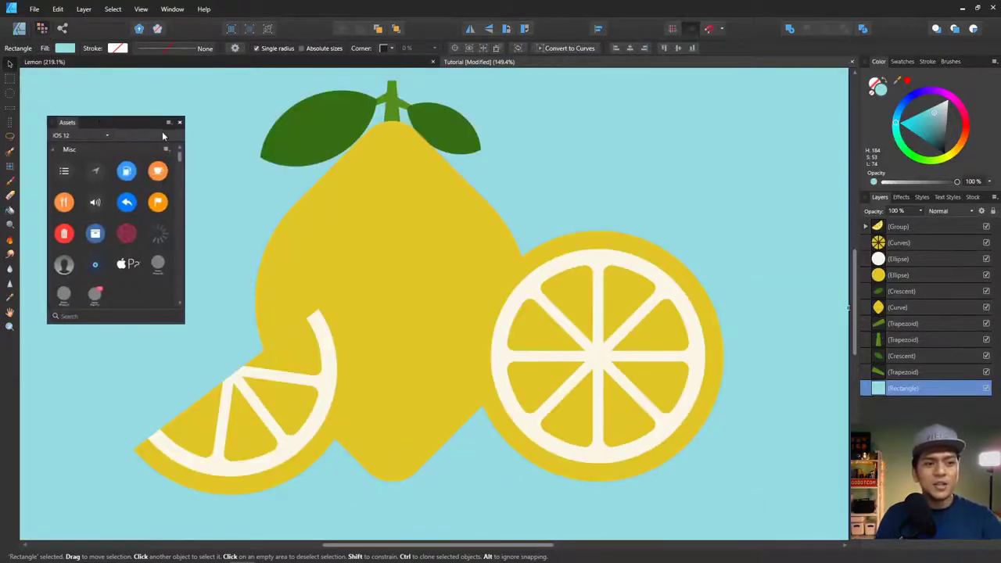
click(180, 123)
scroll(788, 271, up, 2)
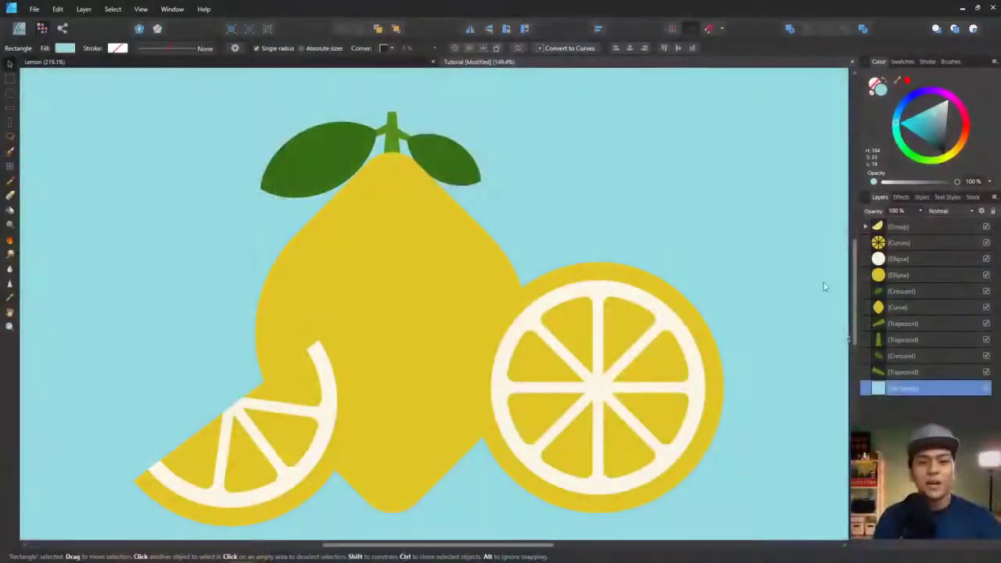
click(392, 258)
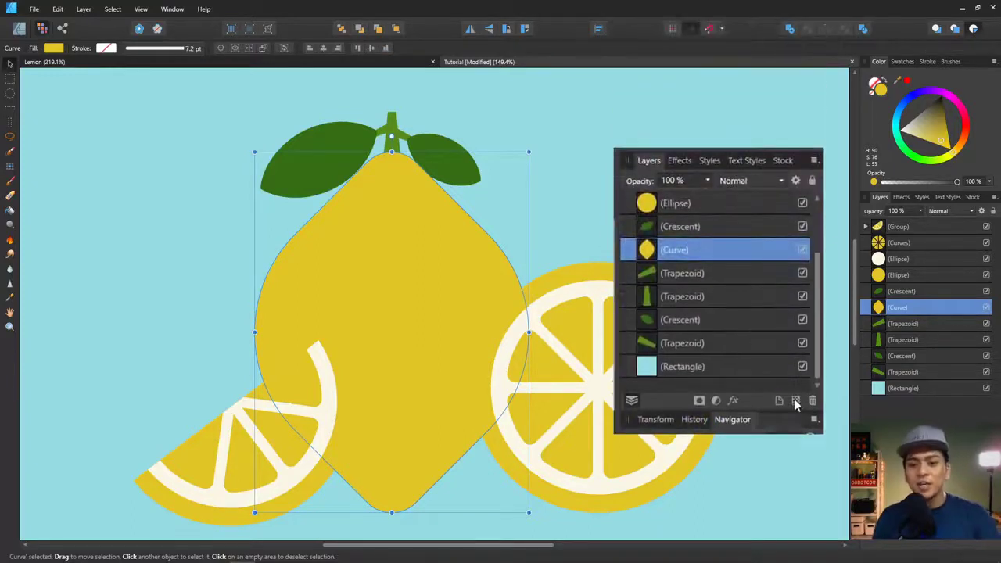
Step: Add an empty Pixel layer nested inside the lemon body Curve
click(795, 402)
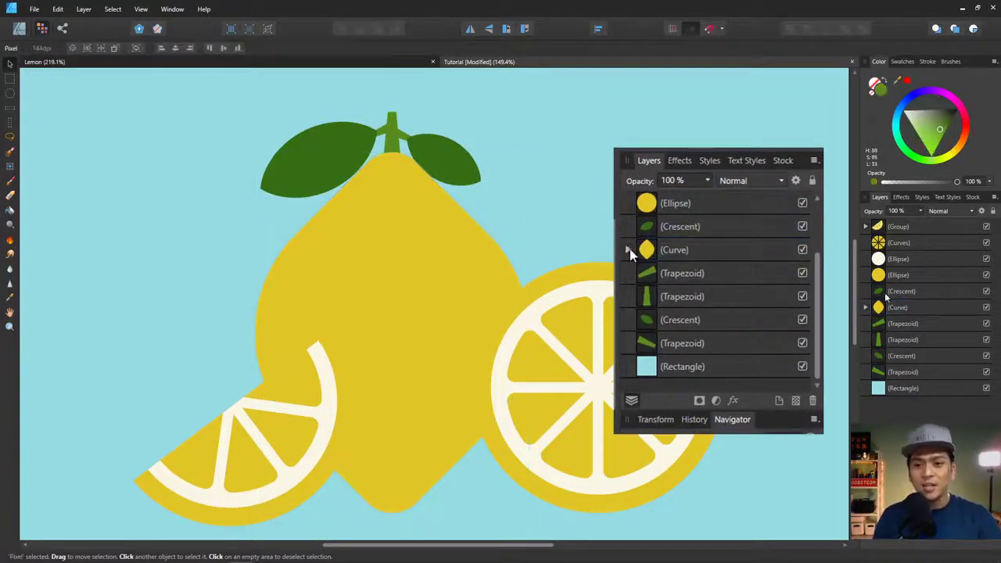
click(628, 249)
click(866, 308)
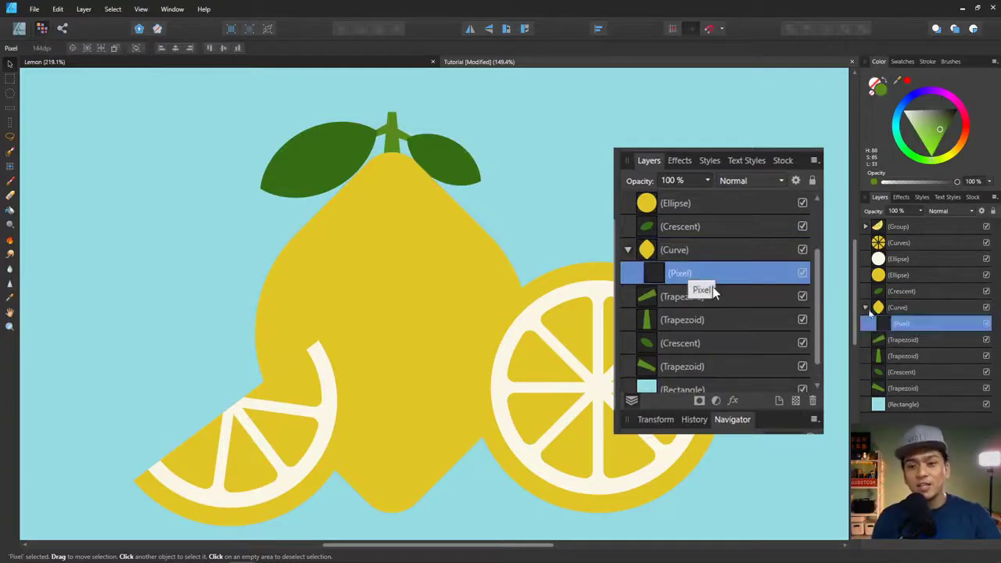
click(867, 308)
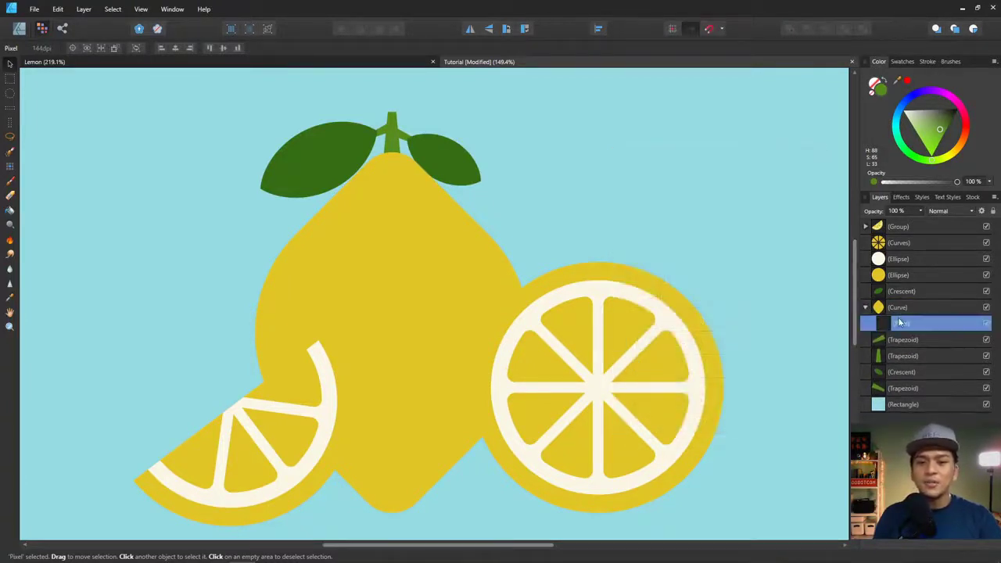
double_click(911, 324)
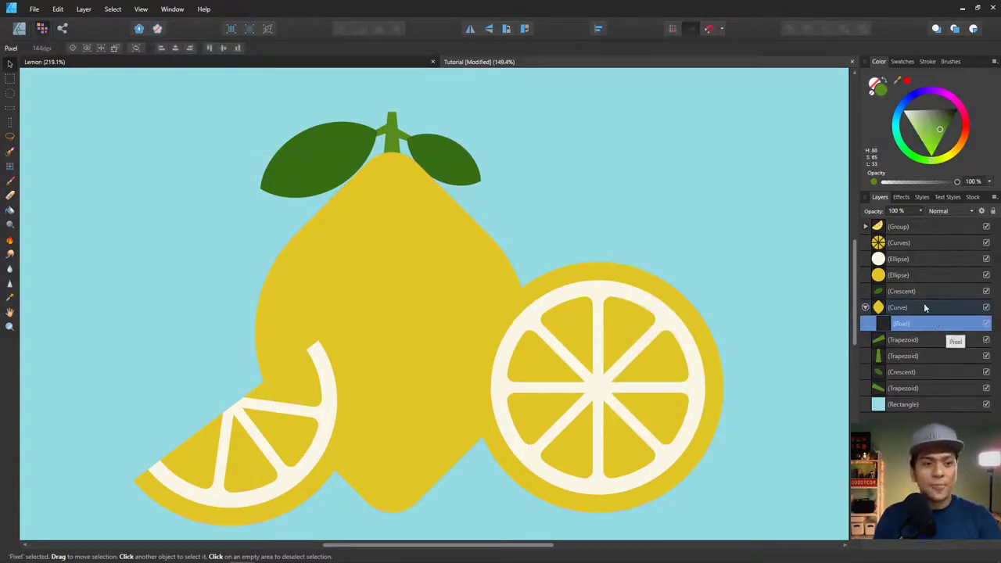
Step: Take the Paint Brush and load Grunge Pattern 02 from the Textures brush category
click(9, 183)
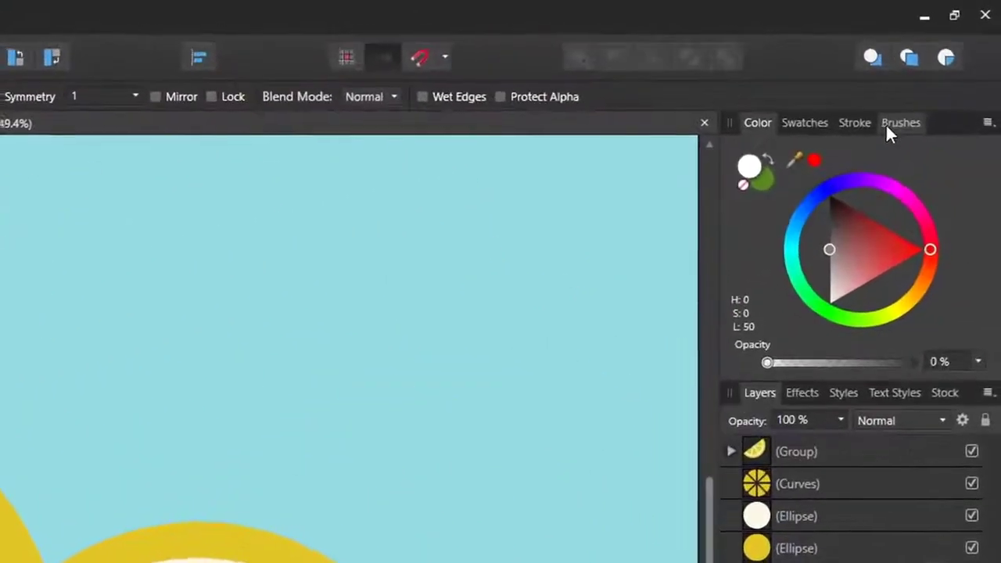
click(887, 124)
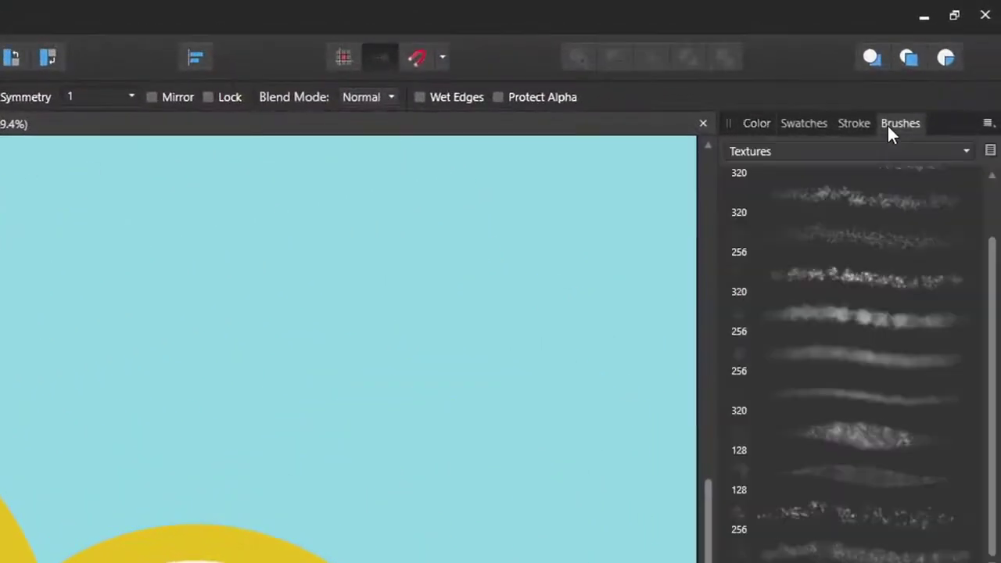
click(847, 150)
click(805, 172)
click(806, 151)
click(806, 167)
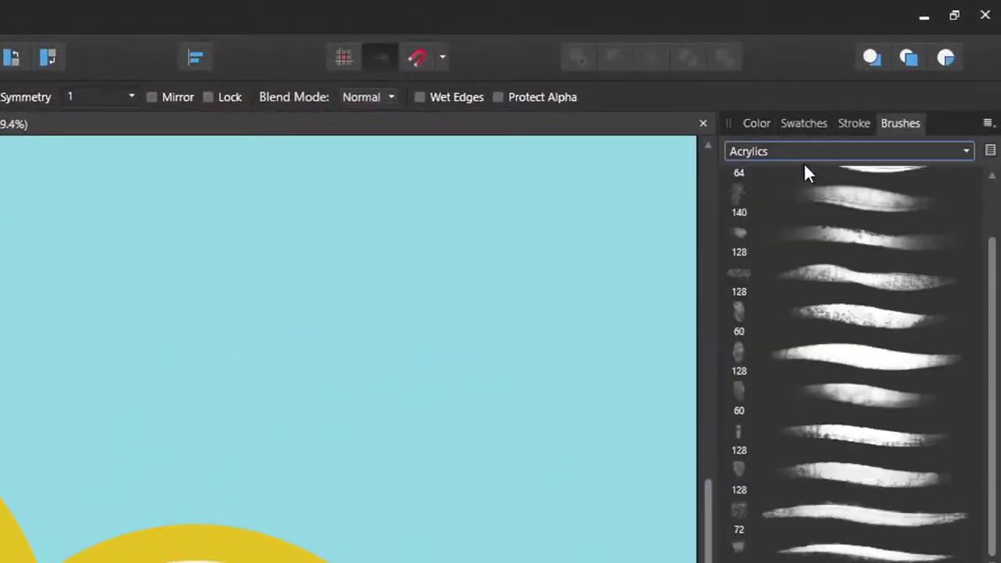
click(809, 151)
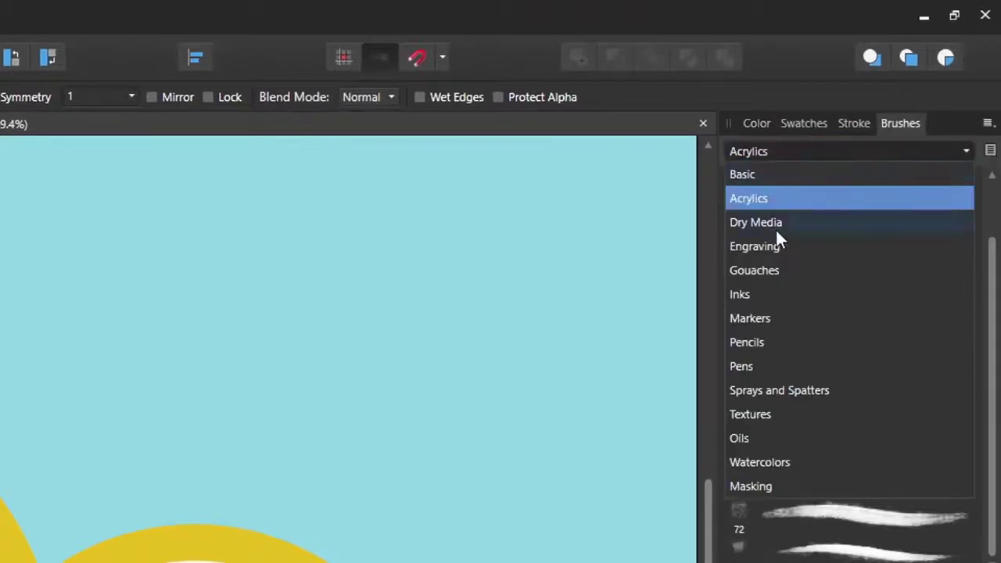
click(758, 201)
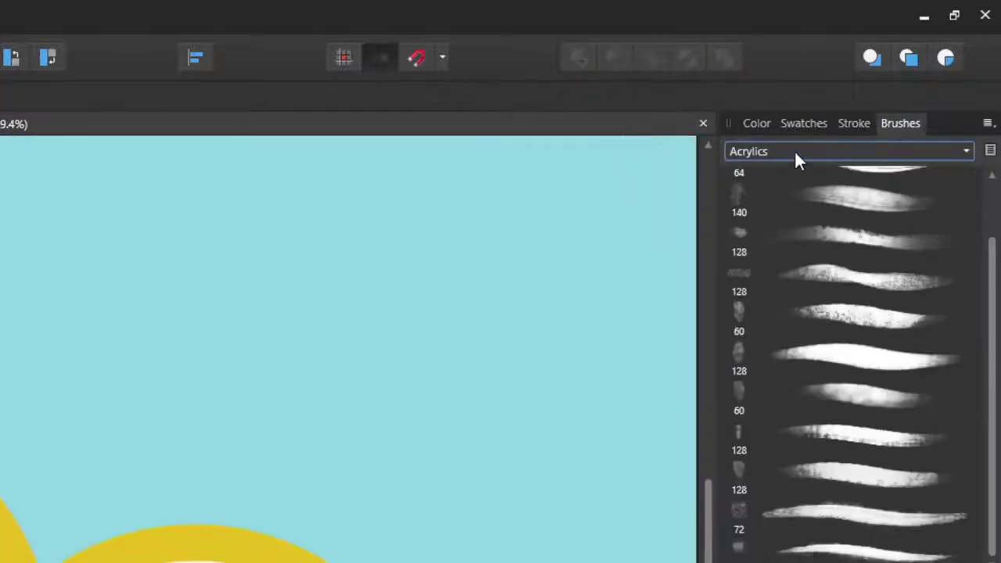
click(795, 154)
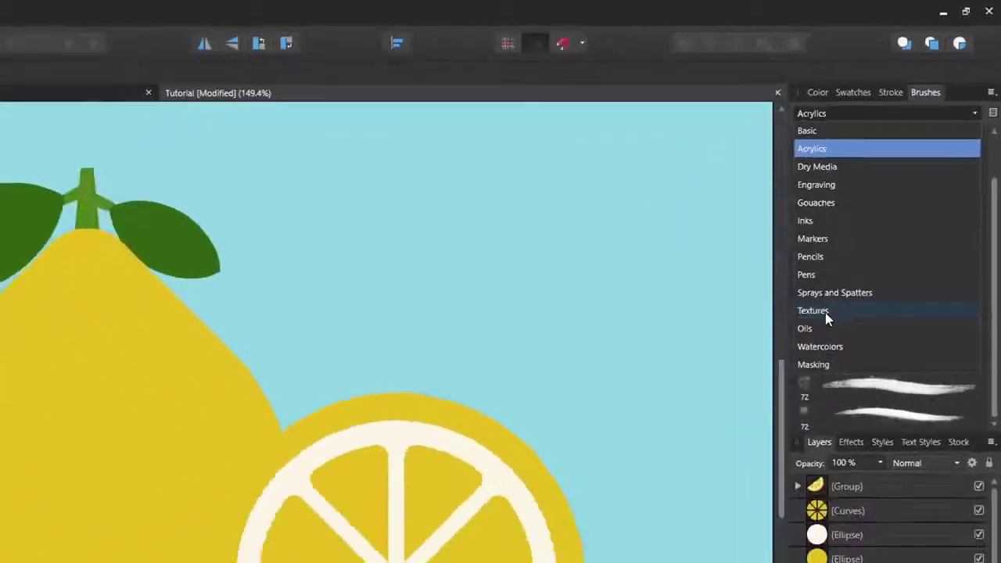
click(755, 416)
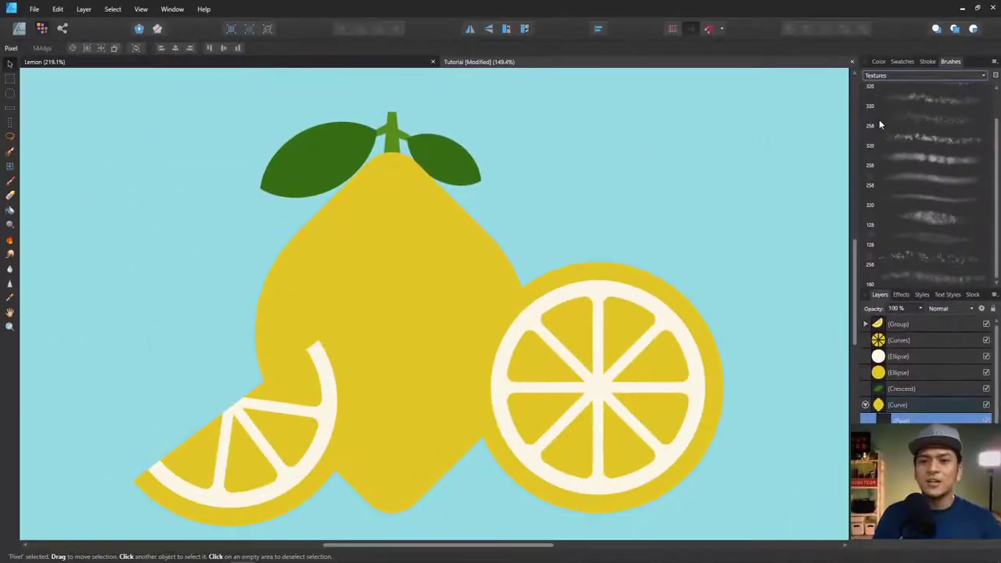
scroll(953, 195, up, 2)
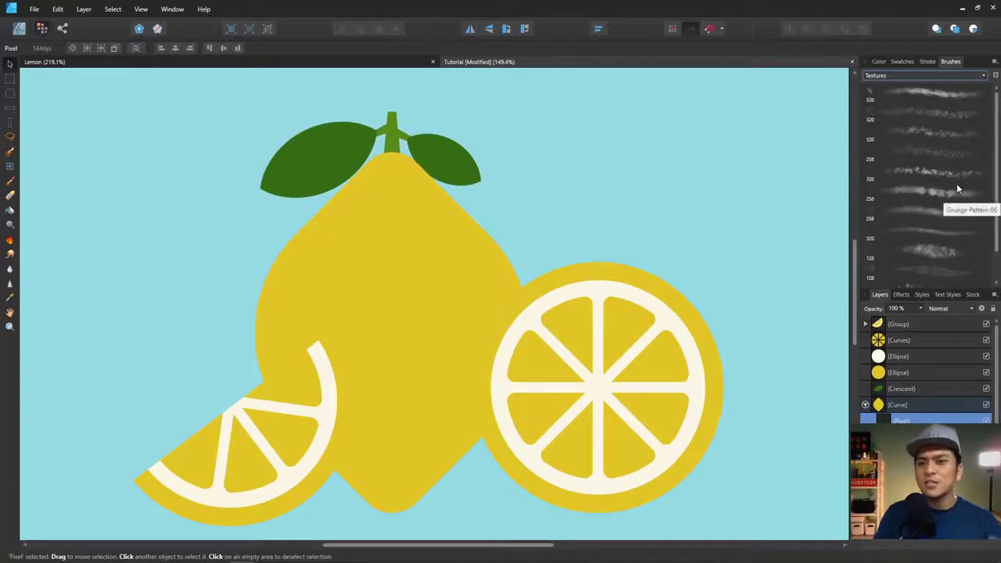
click(925, 113)
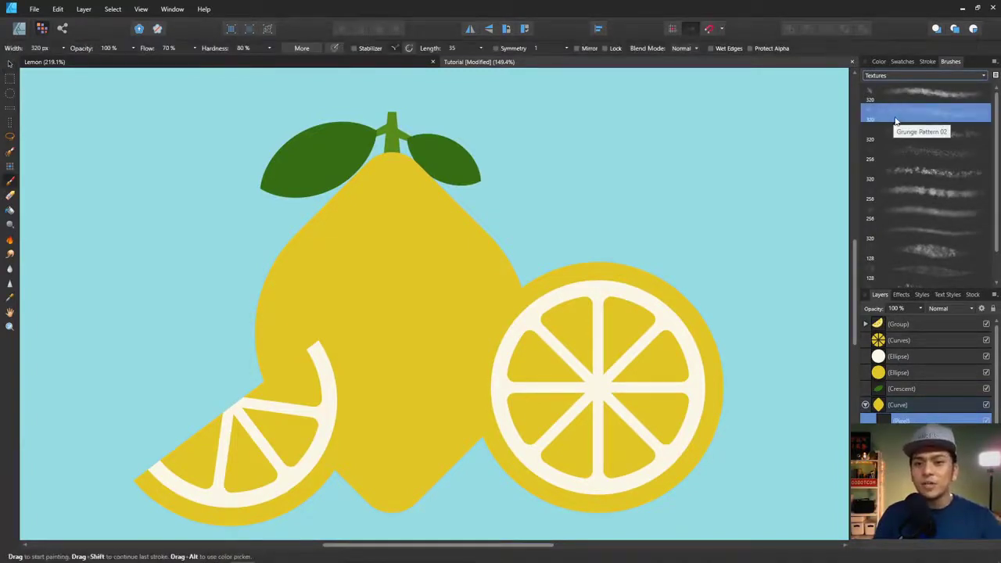
Step: Set black paint and brush grunge speckles over the lemon's right side and bottom
drag(360, 219, 446, 235)
key(ctrl+z)
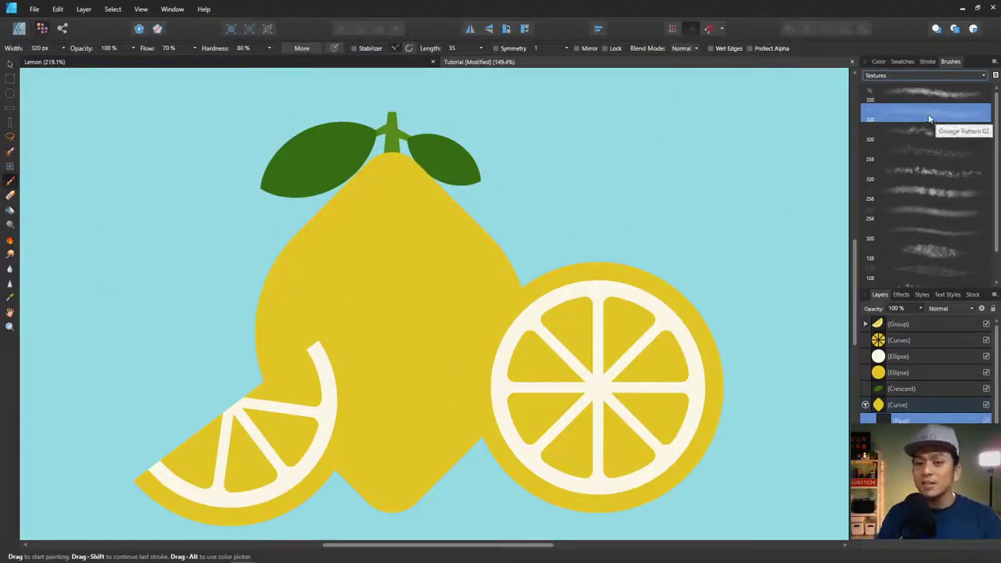
click(879, 61)
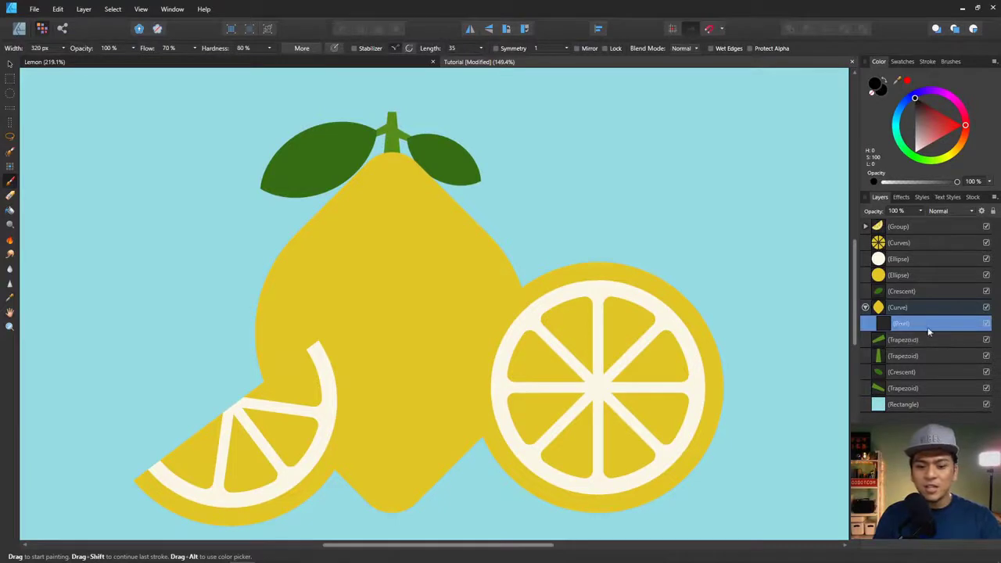
mouse_move(469, 266)
mouse_down()
mouse_move(459, 313)
mouse_move(380, 290)
mouse_move(395, 296)
mouse_move(402, 279)
mouse_move(417, 287)
mouse_move(420, 264)
mouse_move(451, 269)
mouse_move(442, 219)
mouse_move(476, 205)
mouse_move(496, 276)
mouse_move(457, 438)
mouse_move(329, 505)
mouse_move(462, 422)
mouse_move(313, 469)
mouse_move(438, 438)
mouse_move(461, 368)
mouse_up()
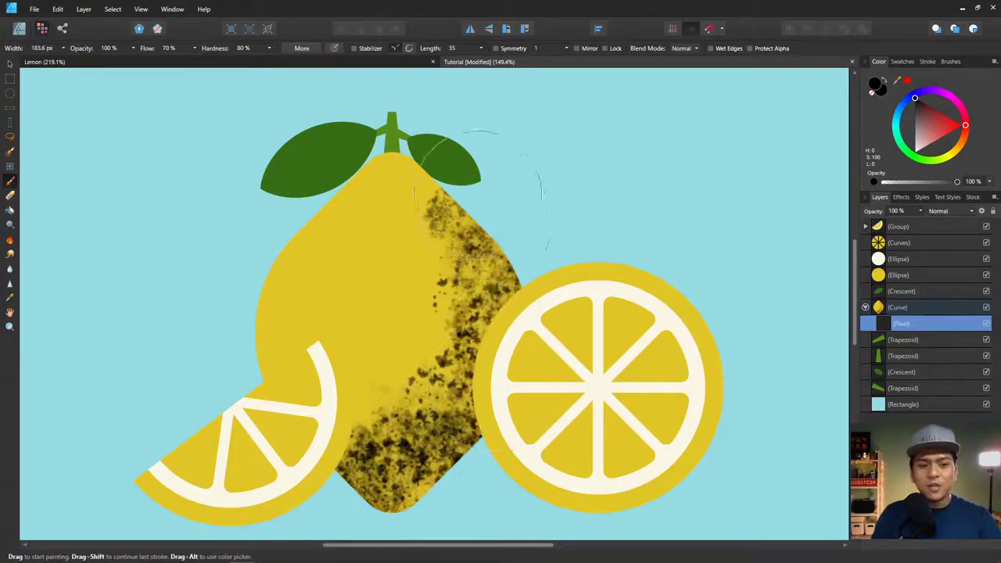
mouse_move(469, 285)
mouse_down()
mouse_move(406, 430)
mouse_move(351, 446)
mouse_move(454, 422)
mouse_up()
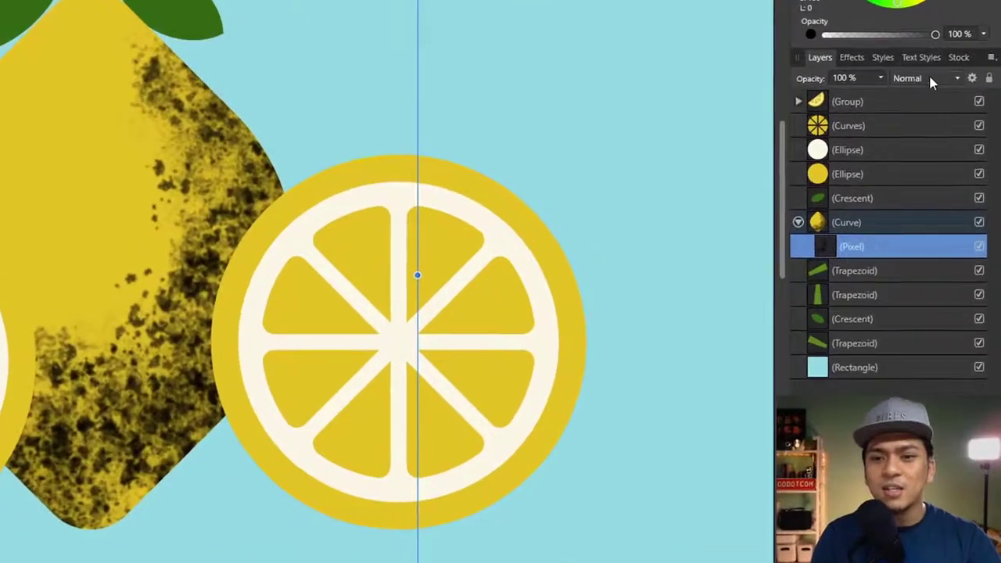
Step: Set the lemon's texture Pixel layer to Overlay blend mode at about 56% opacity
click(949, 211)
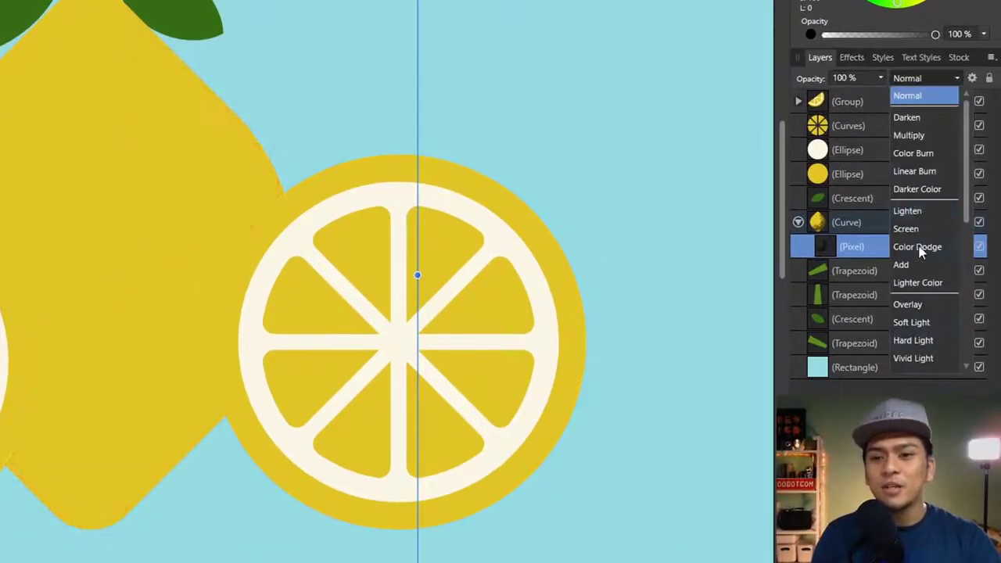
scroll(919, 250, down, 3)
click(908, 171)
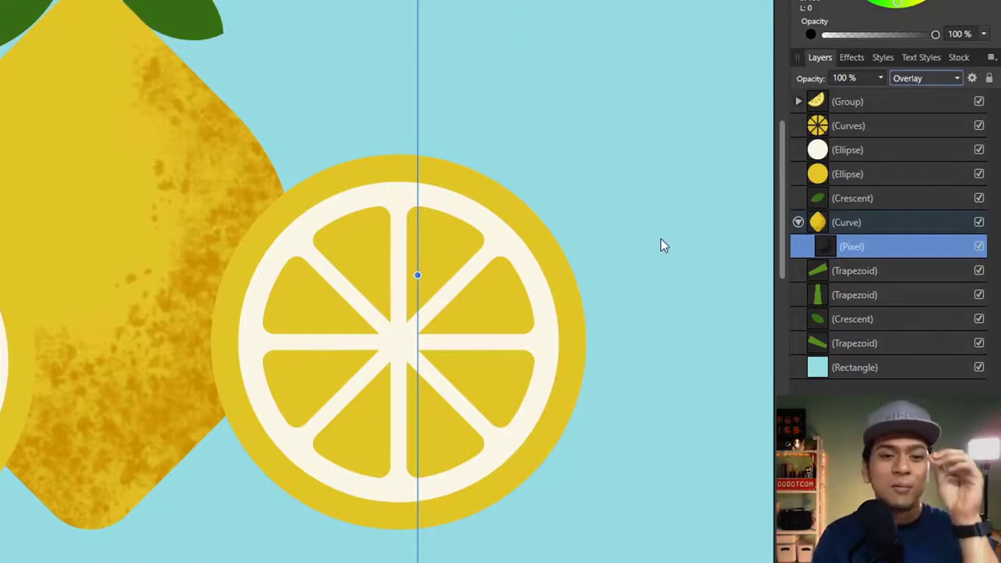
click(879, 77)
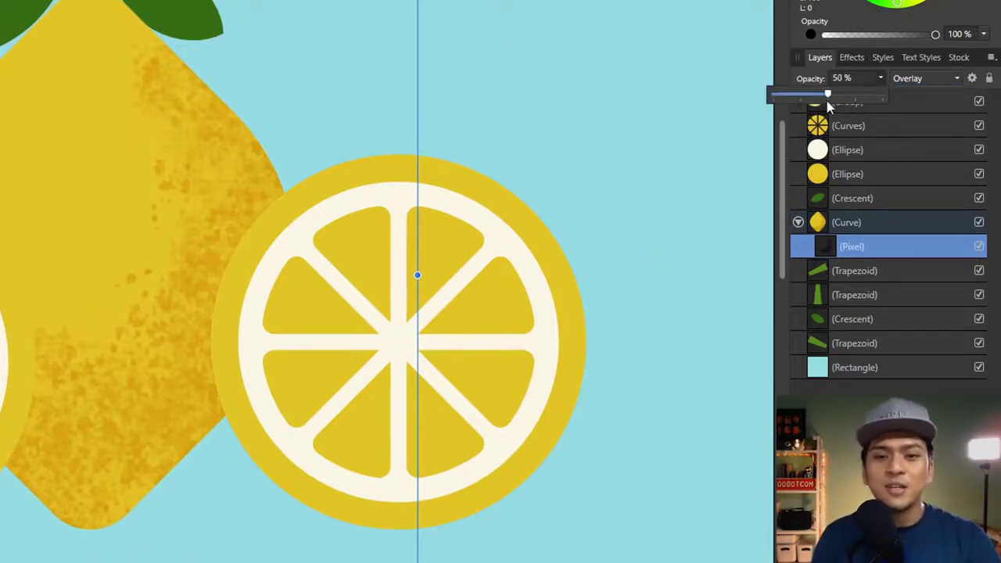
drag(861, 100, 833, 100)
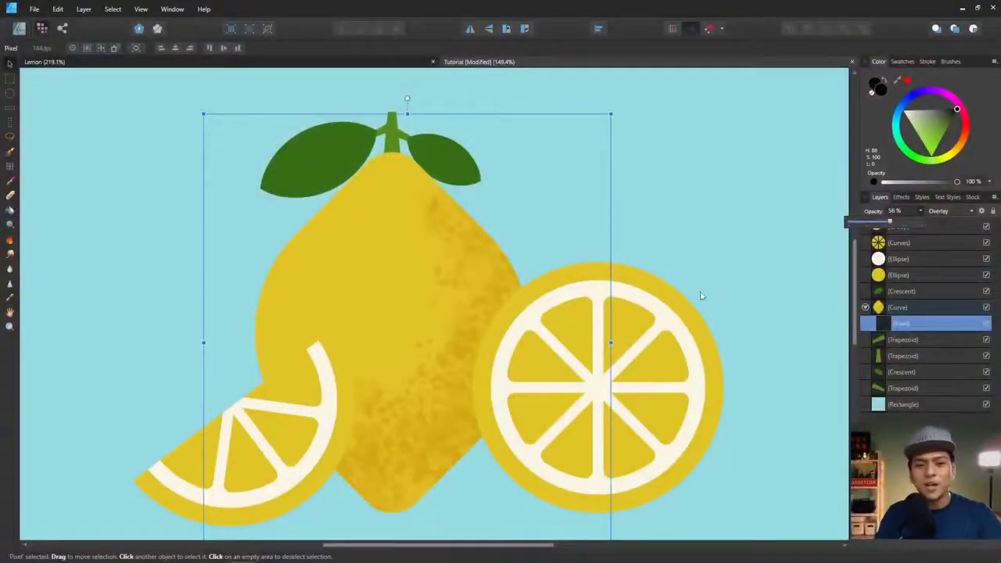
Step: Select the round slice Curves and add a Pixel layer inserted inside it
click(700, 295)
scroll(603, 324, up, 1)
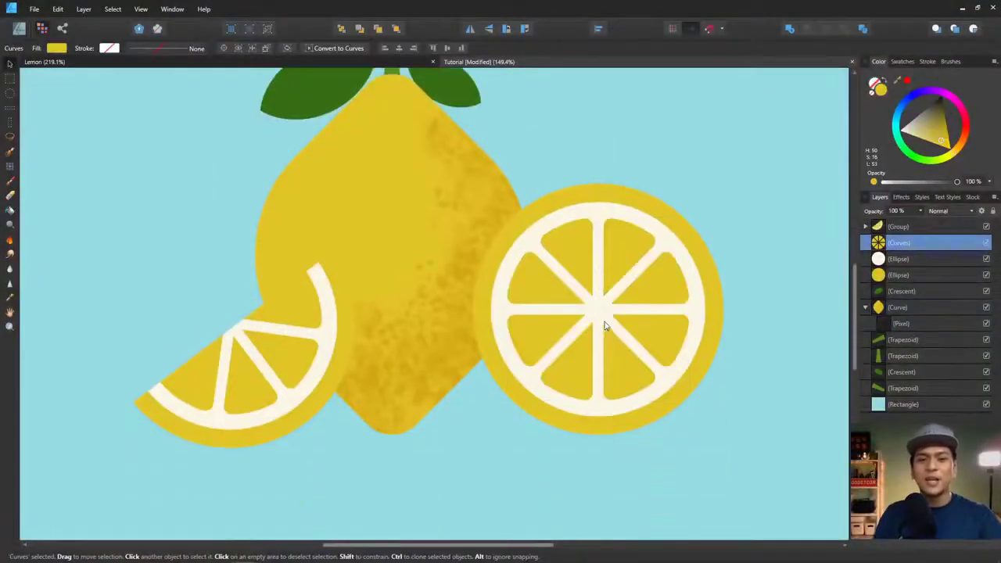
scroll(649, 376, up, 4)
scroll(614, 261, down, 1)
scroll(616, 256, right, 1)
scroll(616, 256, up, 1)
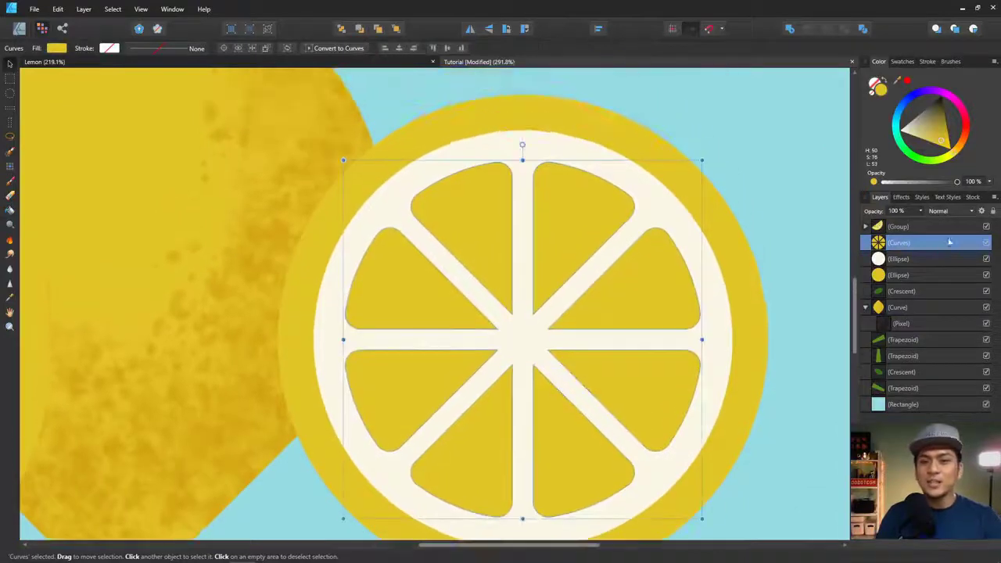
scroll(487, 250, up, 1)
scroll(486, 251, right, 2)
scroll(479, 266, down, 1)
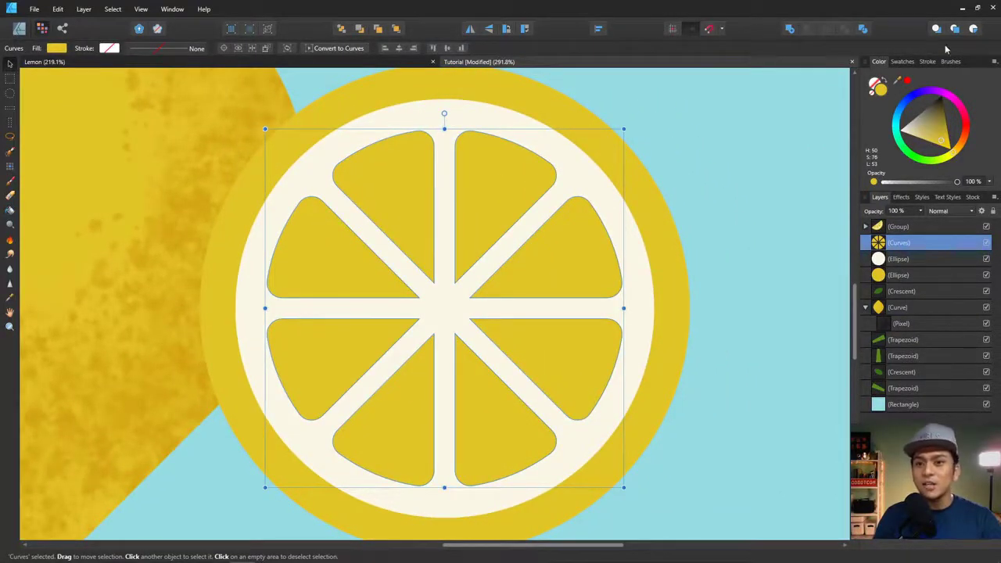
click(973, 29)
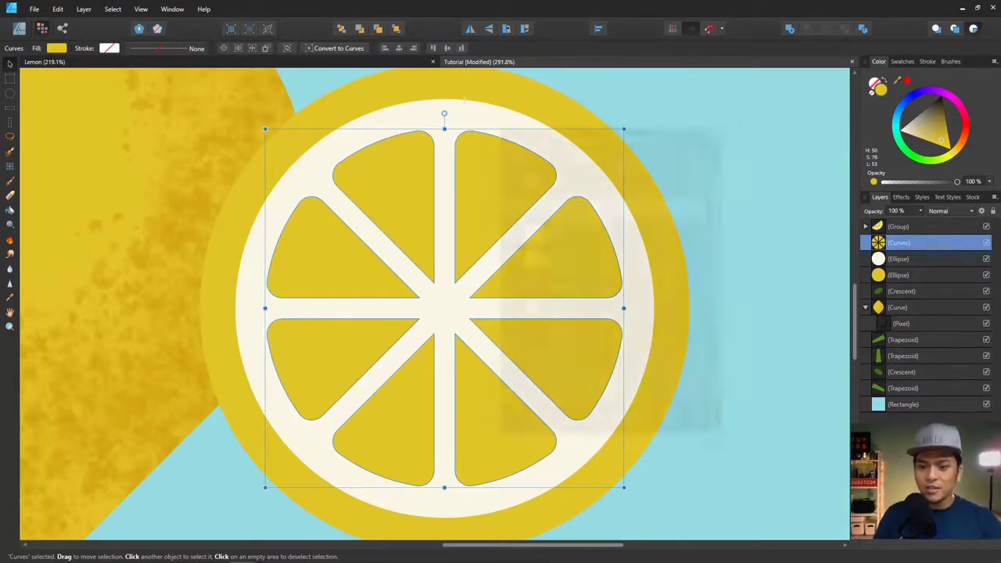
click(796, 402)
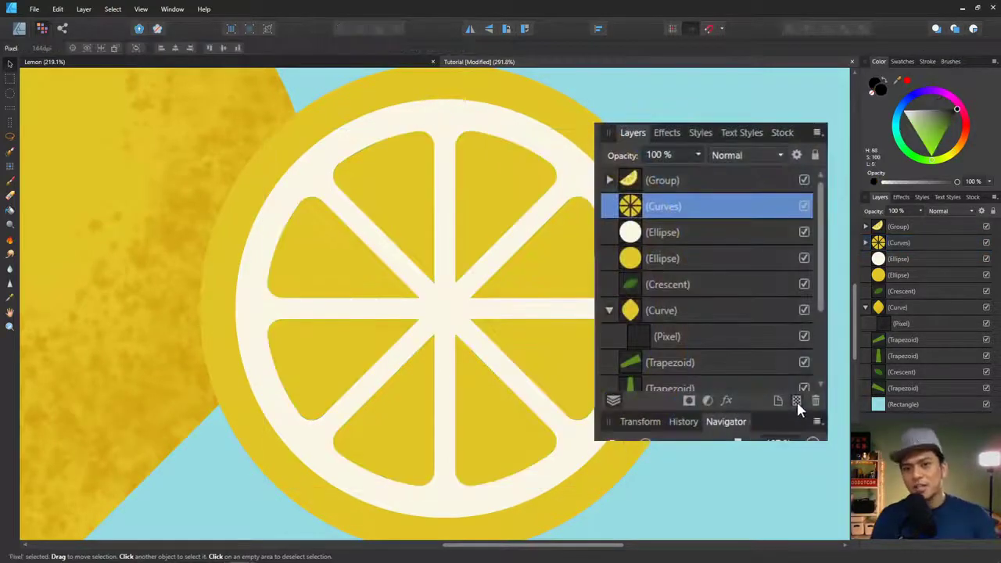
Step: Add an empty pixel layer for the slice and choose a black grunge Textures brush
click(798, 405)
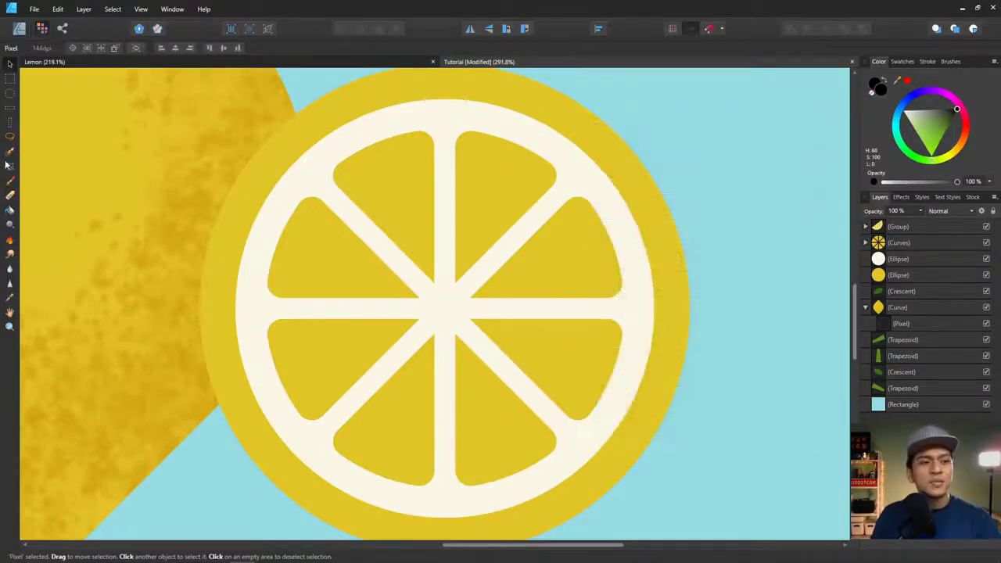
click(11, 181)
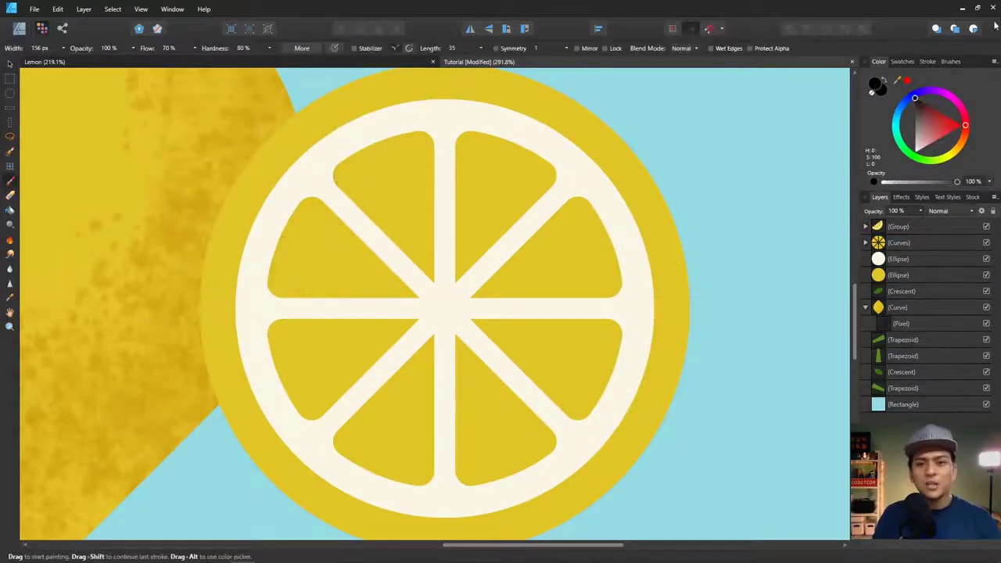
click(948, 62)
click(930, 90)
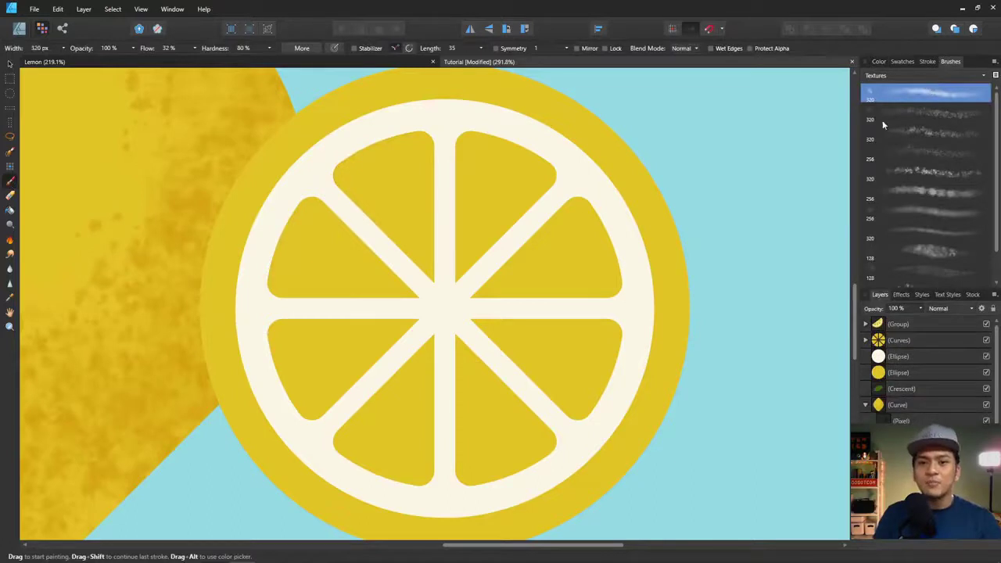
click(921, 110)
click(881, 62)
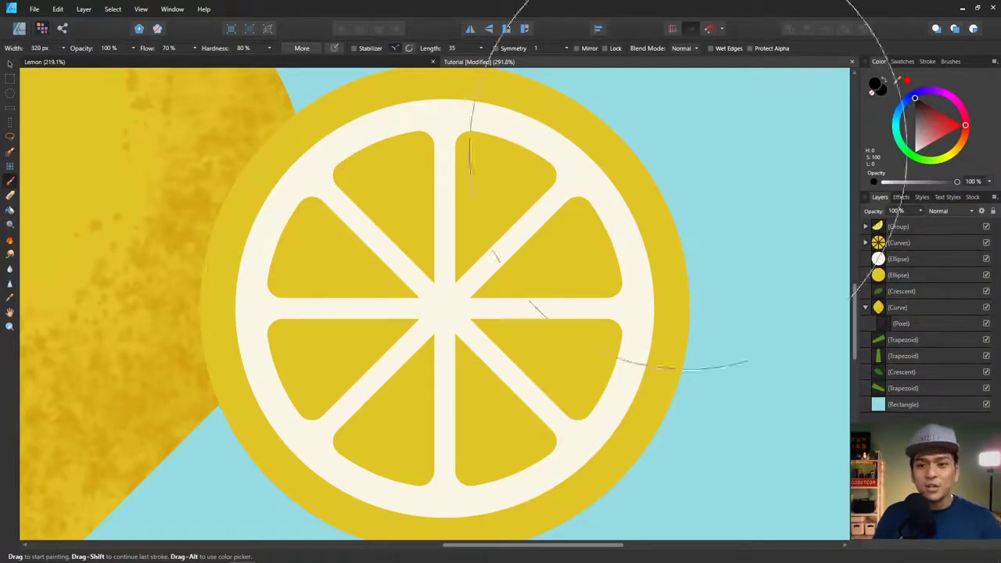
Step: Test dark texture strokes, undoing them while shrinking the brush to 63 px
mouse_move(517, 258)
mouse_down()
mouse_move(583, 250)
mouse_move(513, 237)
mouse_move(524, 224)
mouse_up()
key(bracketleft)
key(bracketleft)
key(bracketleft)
key(ctrl+z)
key(bracketleft)
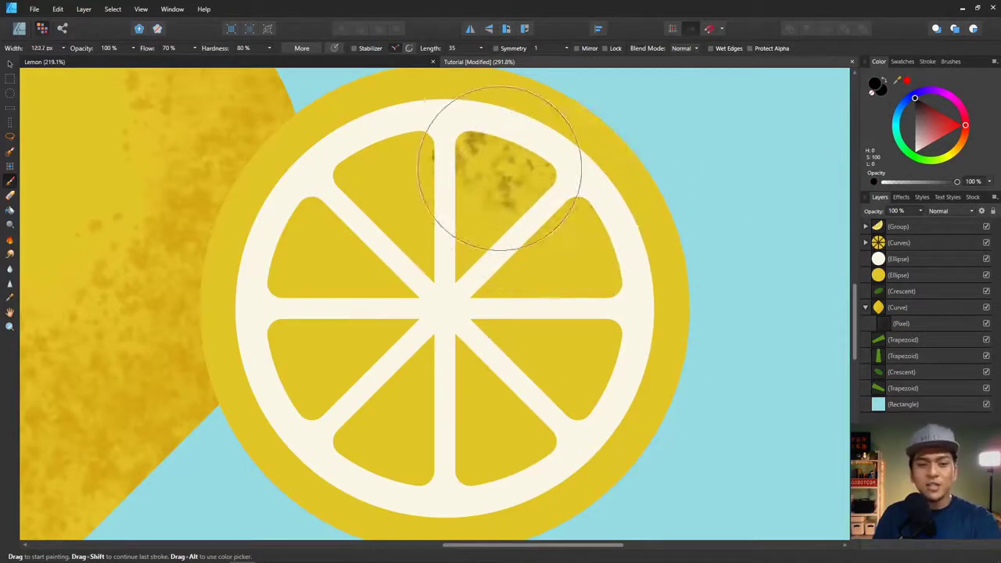
mouse_move(503, 167)
mouse_down()
mouse_move(480, 167)
mouse_move(492, 155)
mouse_move(480, 138)
mouse_move(569, 176)
mouse_up()
key(ctrl+z)
key(bracketleft)
key(ctrl+z)
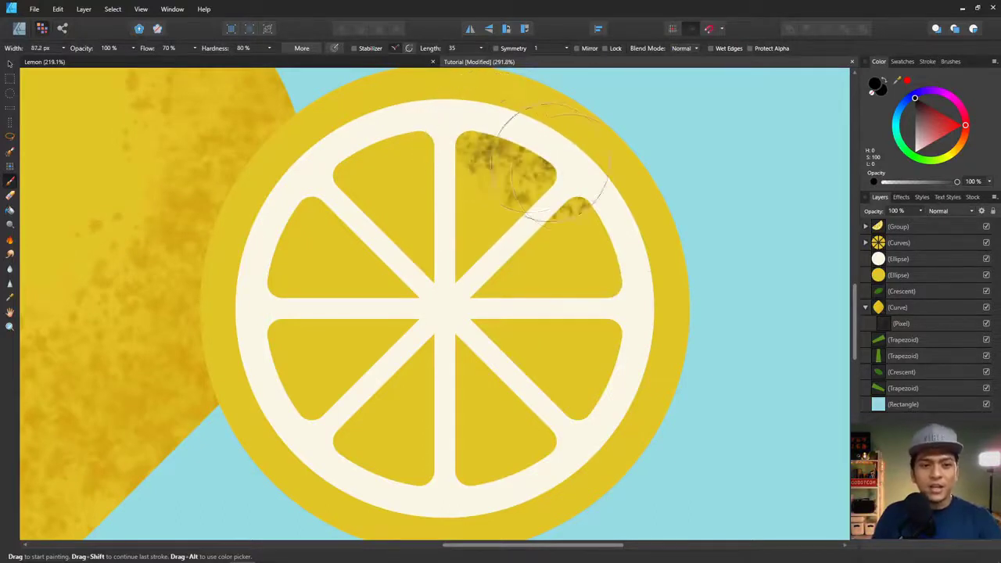
key(ctrl+z)
key(bracketleft)
key(bracketleft)
Step: Paint grunge speckles along the inner edges of the top and right segments
drag(462, 141, 520, 145)
mouse_move(640, 257)
mouse_down()
mouse_move(608, 313)
mouse_move(608, 357)
mouse_move(585, 424)
mouse_move(490, 479)
mouse_move(367, 469)
mouse_move(344, 426)
mouse_move(256, 329)
mouse_move(266, 235)
mouse_move(258, 211)
mouse_move(258, 251)
mouse_move(352, 161)
mouse_move(553, 148)
mouse_move(671, 287)
mouse_up()
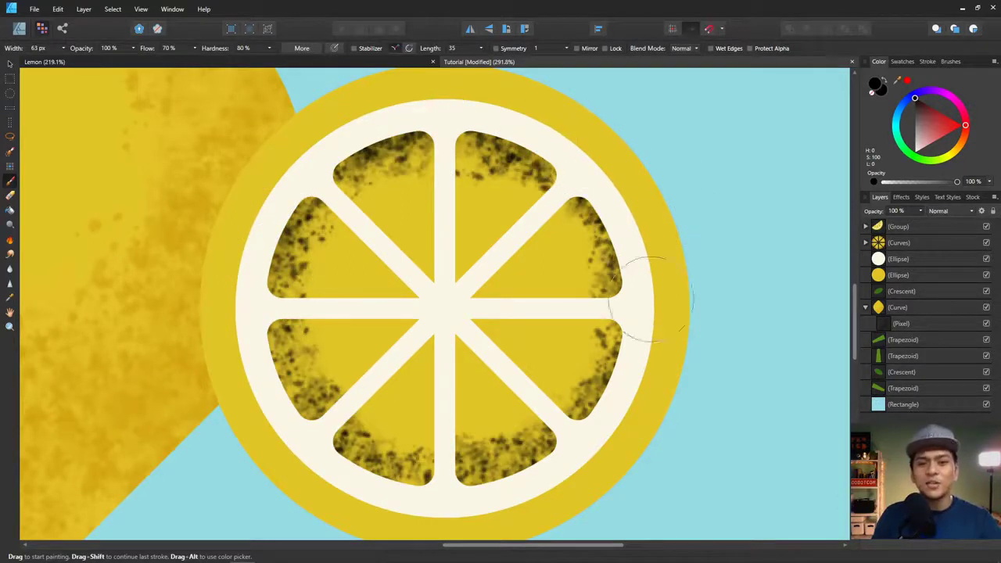
drag(641, 356, 665, 289)
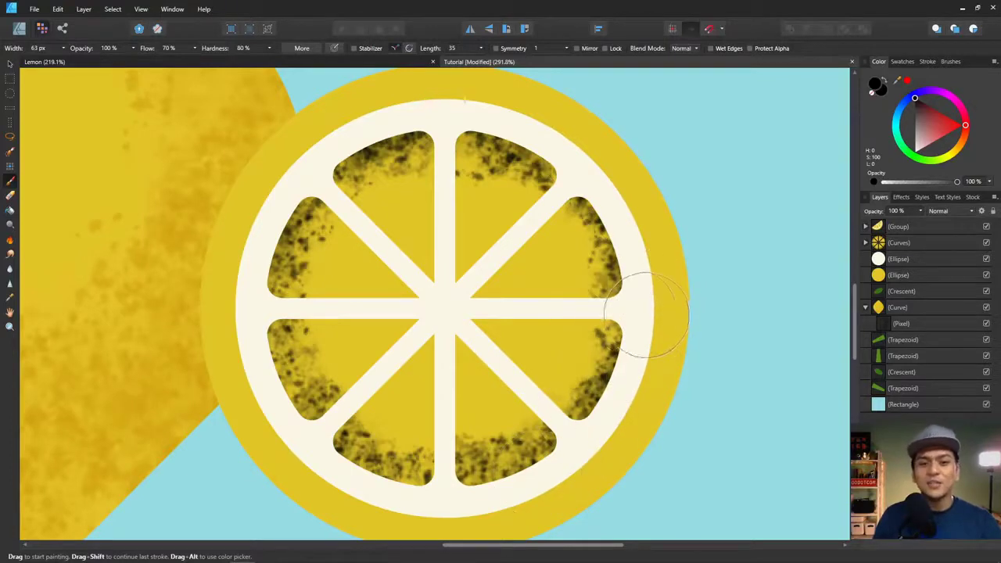
Step: Set the round slice's texture layer to Overlay blend mode at 55% opacity
click(937, 211)
click(939, 363)
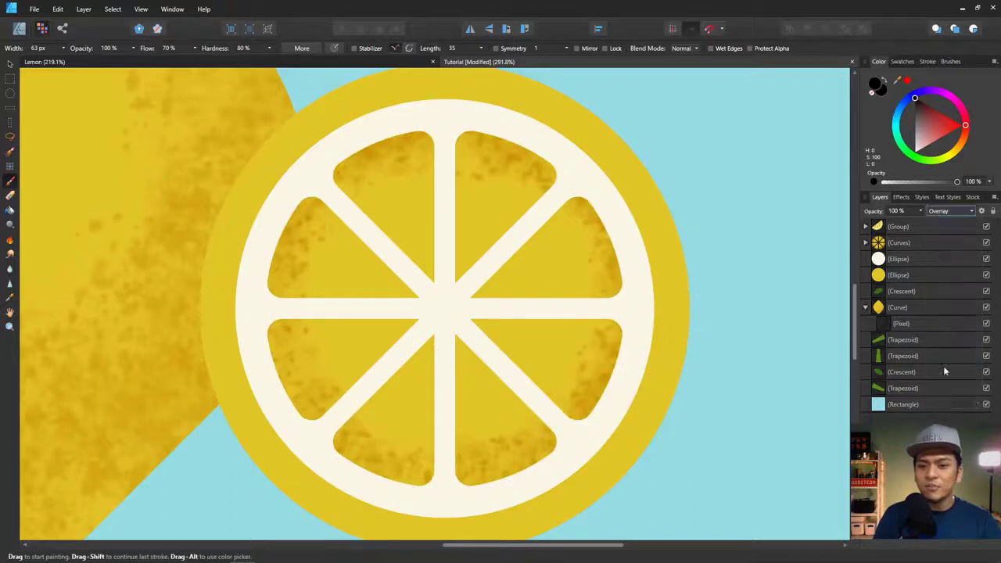
click(920, 211)
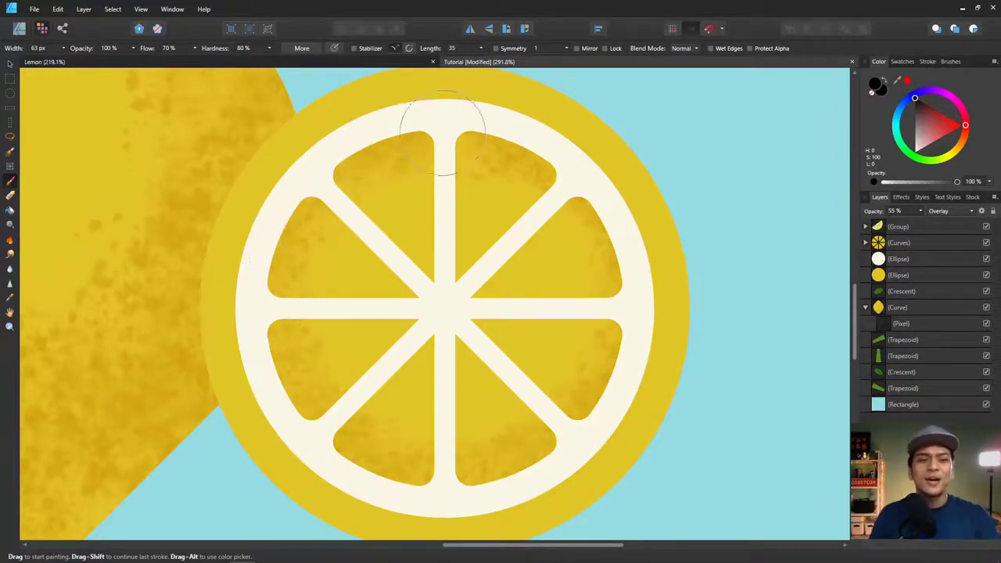
scroll(765, 224, down, 3)
scroll(744, 217, down, 3)
scroll(751, 245, up, 4)
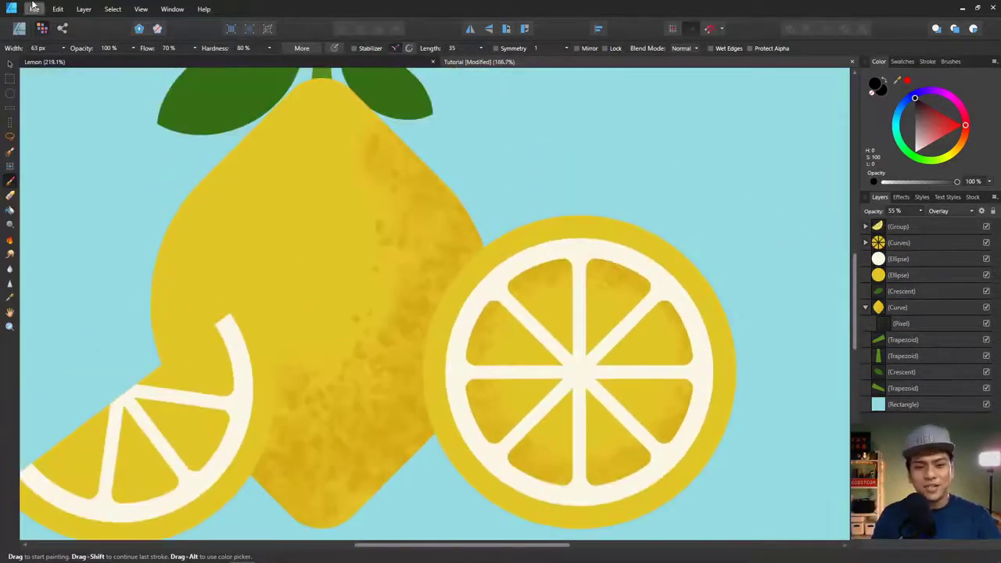
scroll(137, 297, down, 2)
scroll(257, 369, left, 2)
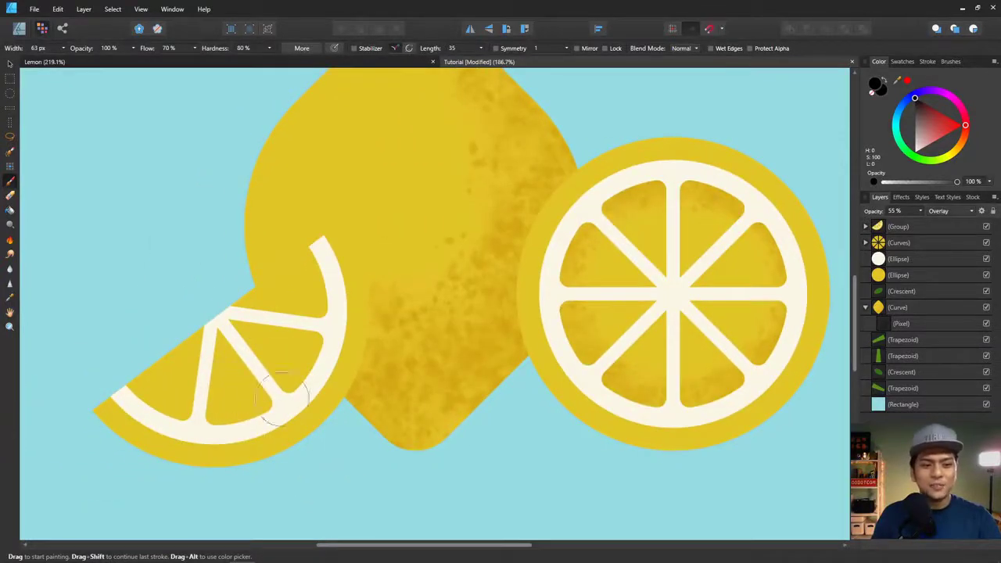
Step: Select the half lemon slice and paint black grunge speckles along its inner rind
click(10, 67)
scroll(183, 384, up, 2)
click(188, 390)
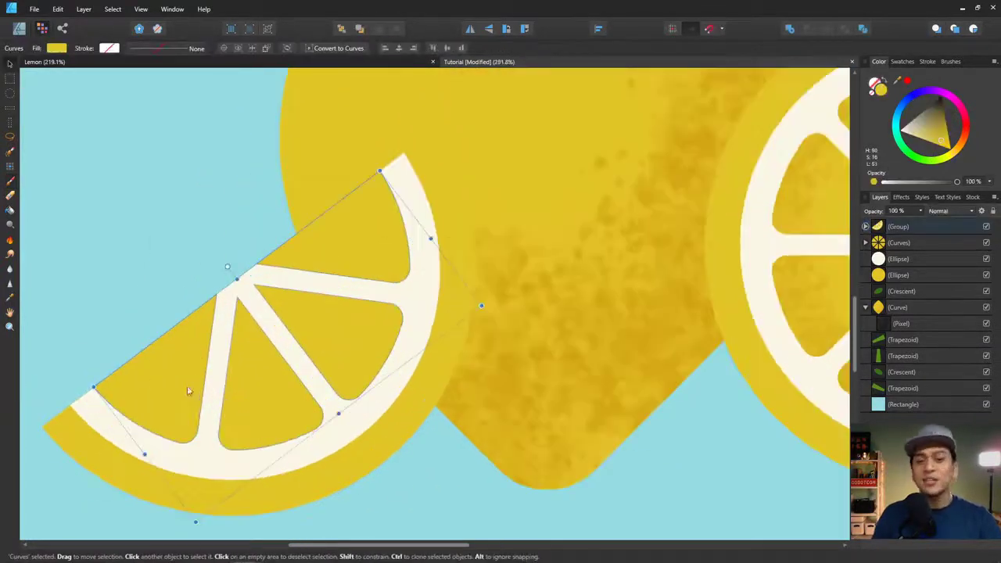
key(ctrl+d)
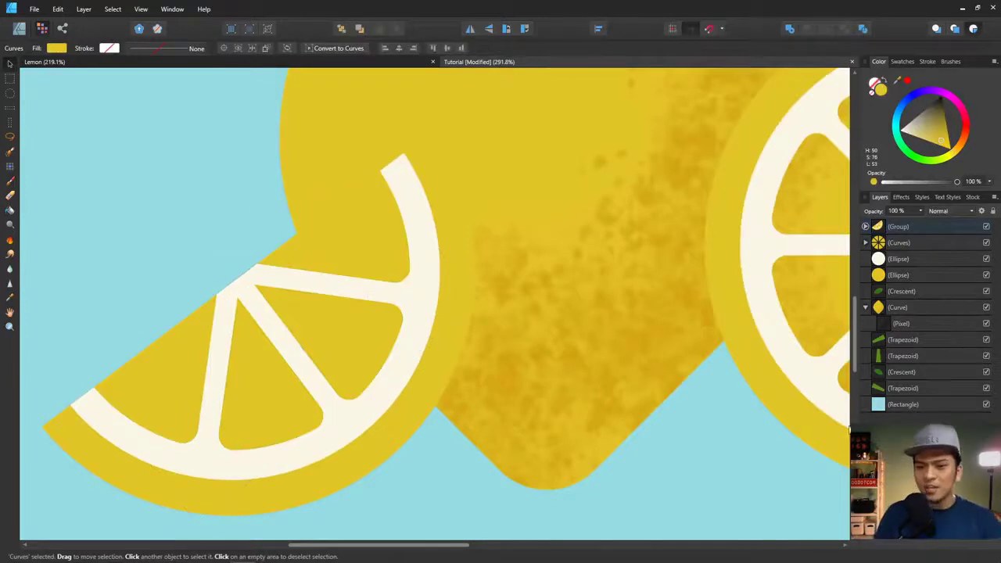
key(b)
mouse_move(118, 426)
mouse_down()
mouse_move(195, 438)
mouse_move(413, 313)
mouse_move(402, 206)
mouse_move(211, 442)
mouse_move(146, 424)
mouse_up()
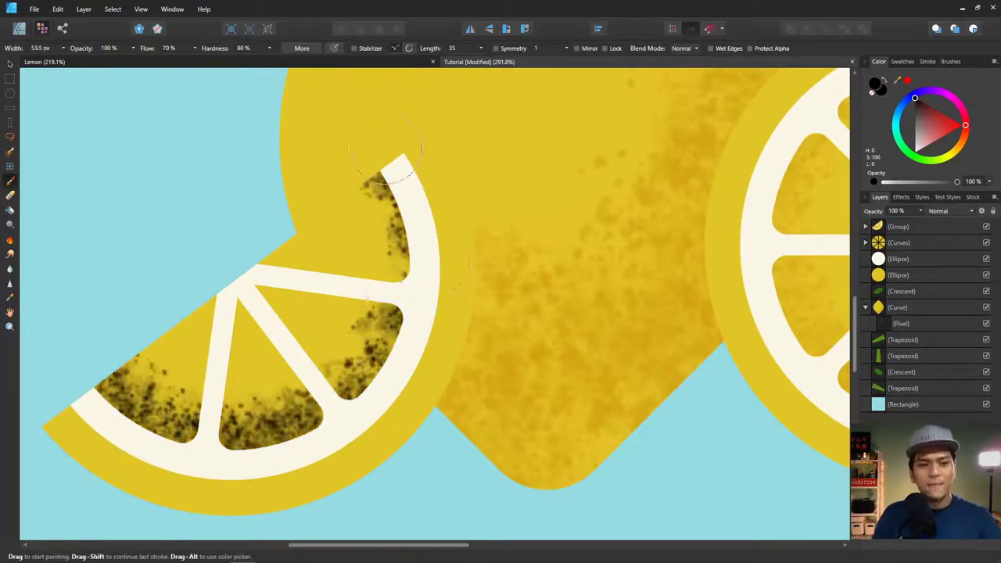
drag(383, 176, 423, 281)
Step: Set the half slice texture to Overlay at 56% opacity and view the whole illustration
click(954, 211)
click(939, 363)
click(920, 212)
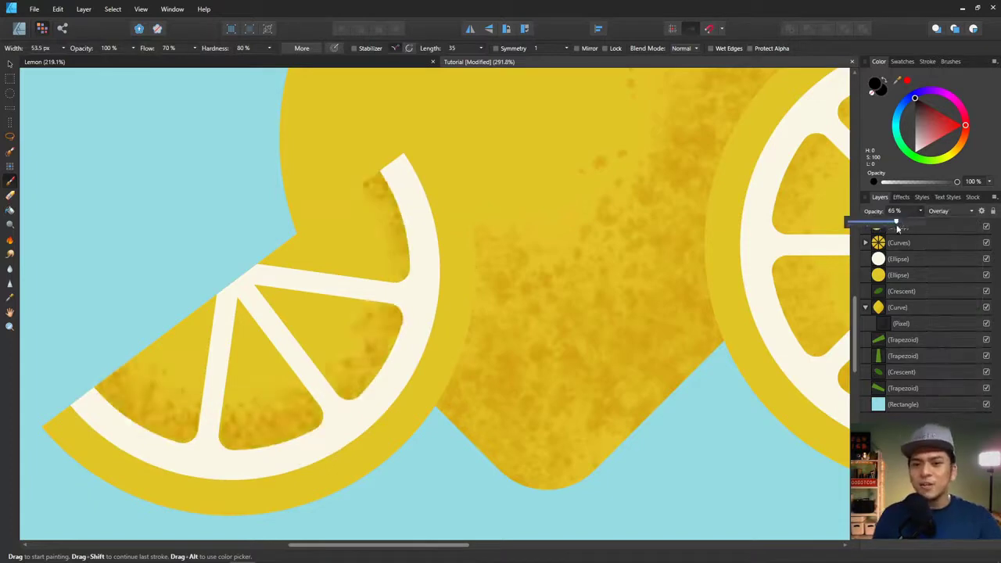
drag(893, 225, 888, 224)
key(ctrl+0)
scroll(629, 253, up, 2)
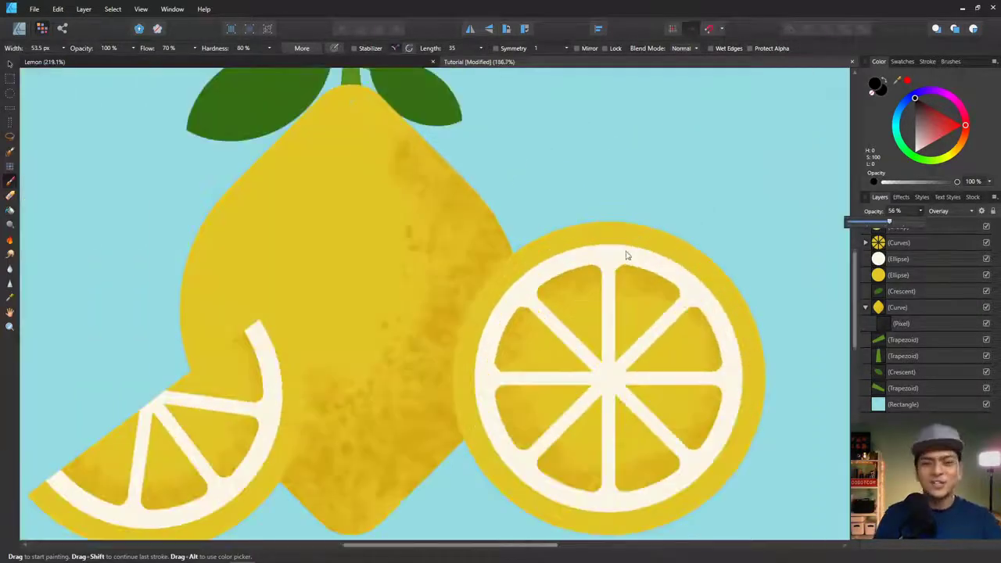
scroll(489, 153, up, 2)
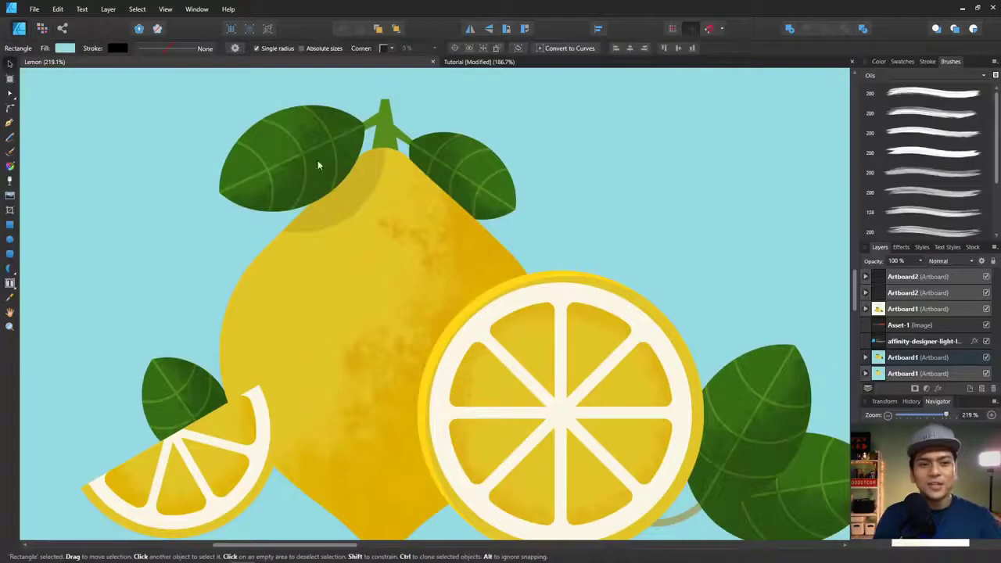
scroll(319, 180, up, 3)
scroll(369, 268, down, 1)
scroll(535, 195, down, 2)
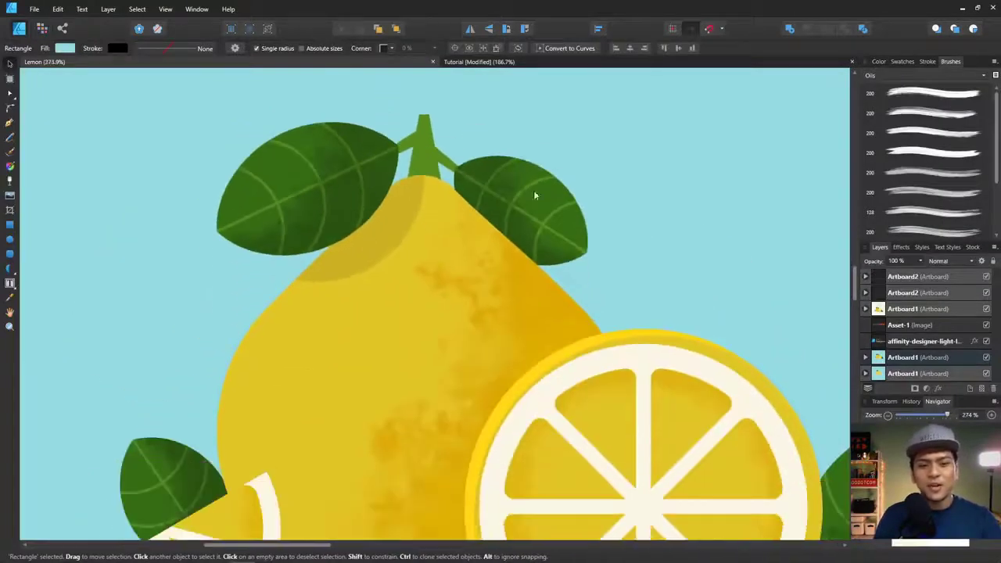
scroll(637, 230, down, 1)
scroll(547, 224, down, 2)
scroll(503, 161, down, 1)
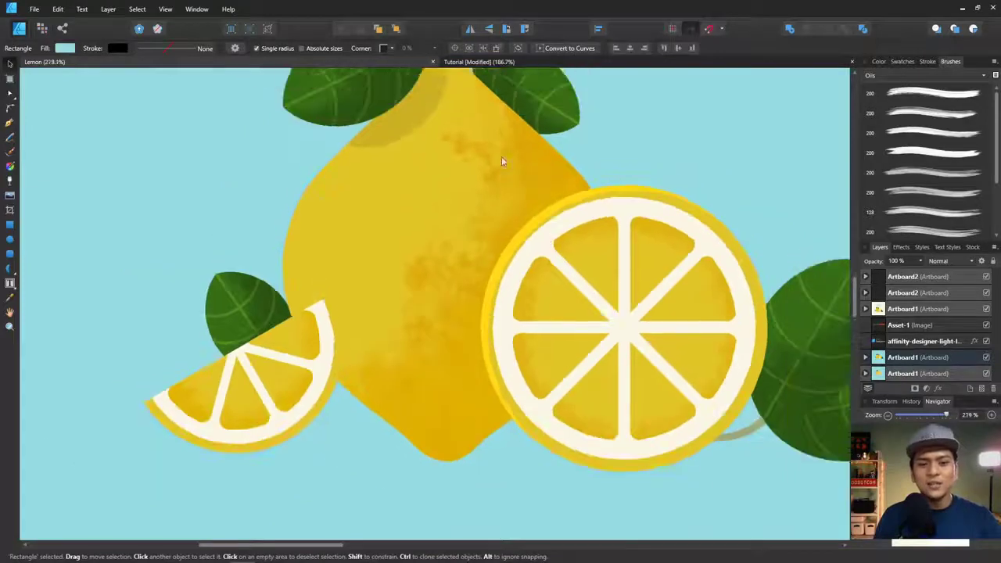
scroll(392, 184, up, 3)
scroll(393, 185, up, 3)
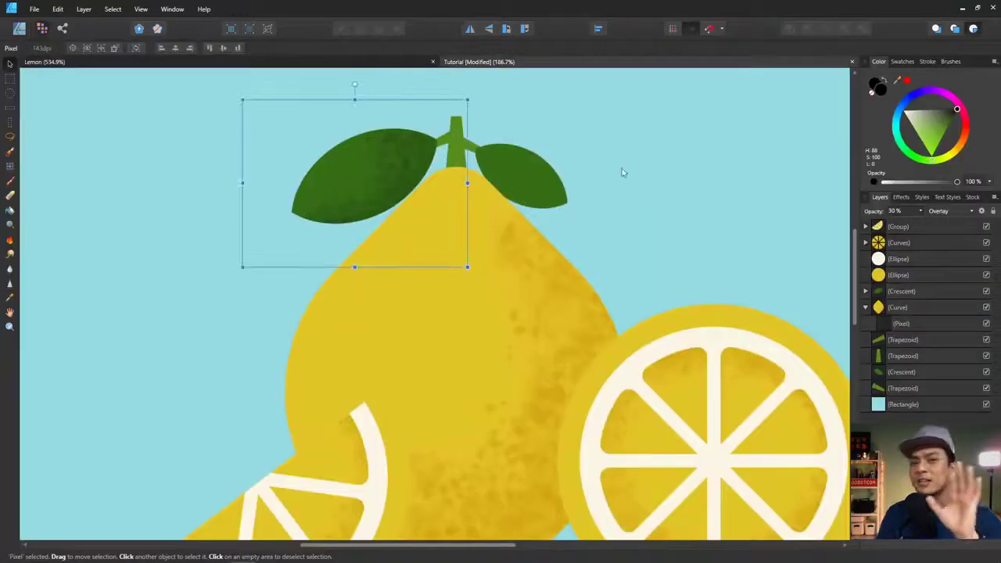
Step: Return to the Designer persona, deselect the texture layer and select the left leaf
scroll(601, 212, down, 1)
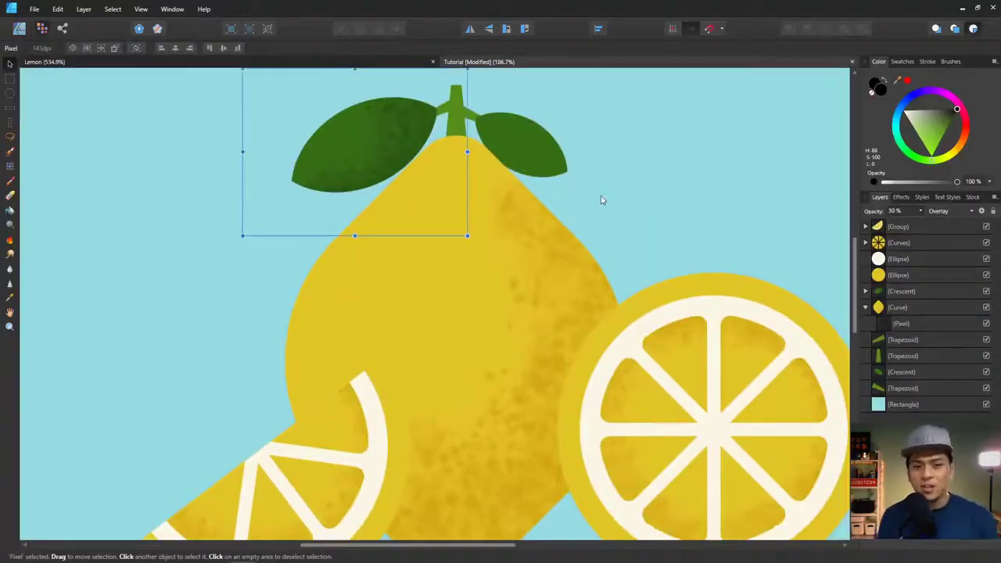
click(20, 29)
scroll(315, 166, up, 1)
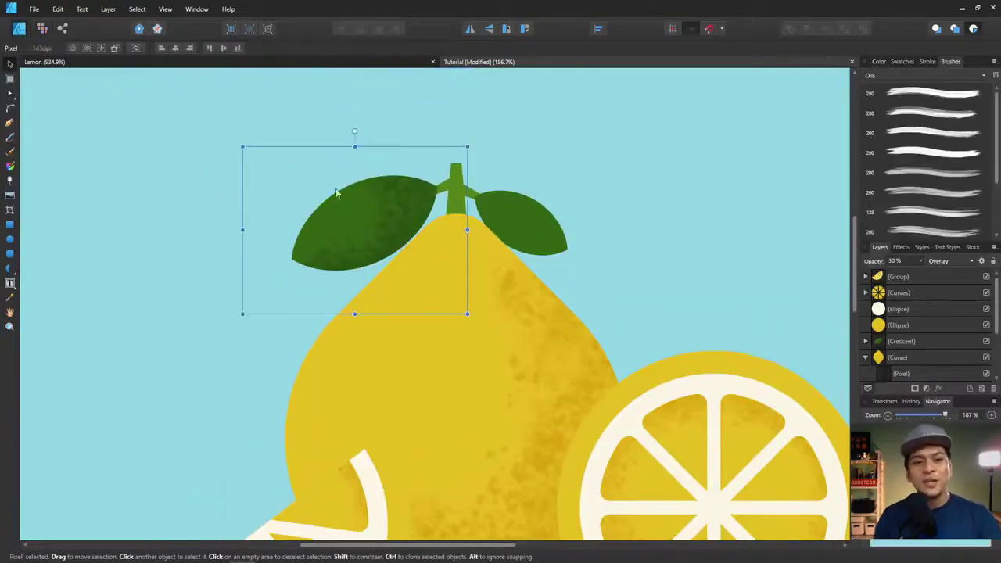
scroll(339, 194, up, 4)
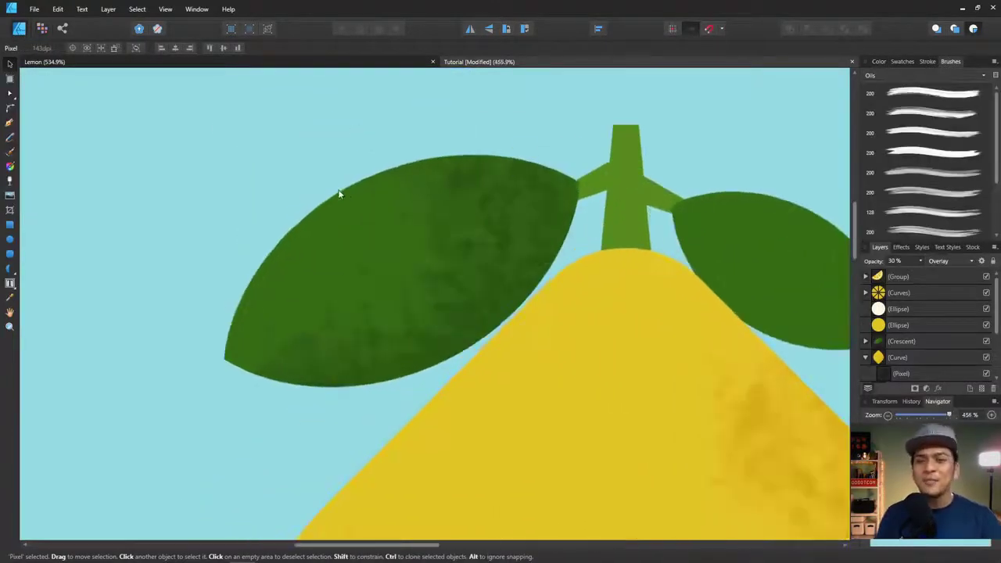
click(661, 132)
click(384, 215)
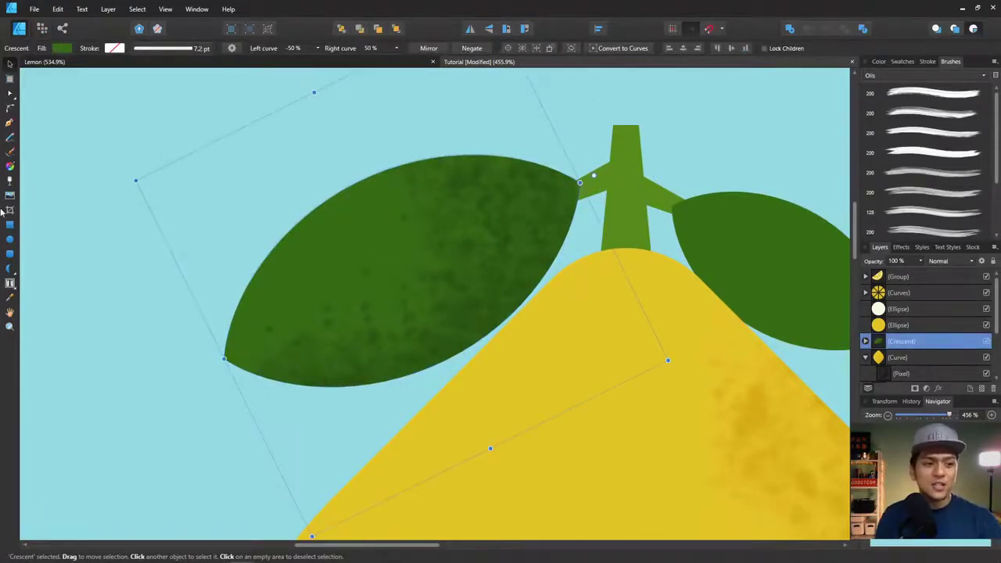
click(10, 239)
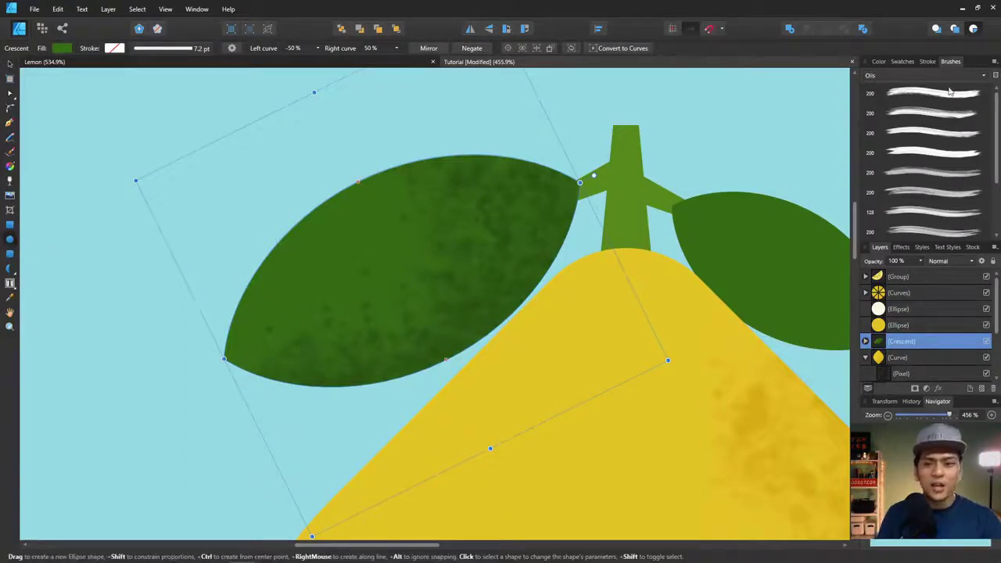
Step: Draw a circle overlapping the left leaf with the Ellipse Tool
click(881, 61)
drag(208, 364, 468, 472)
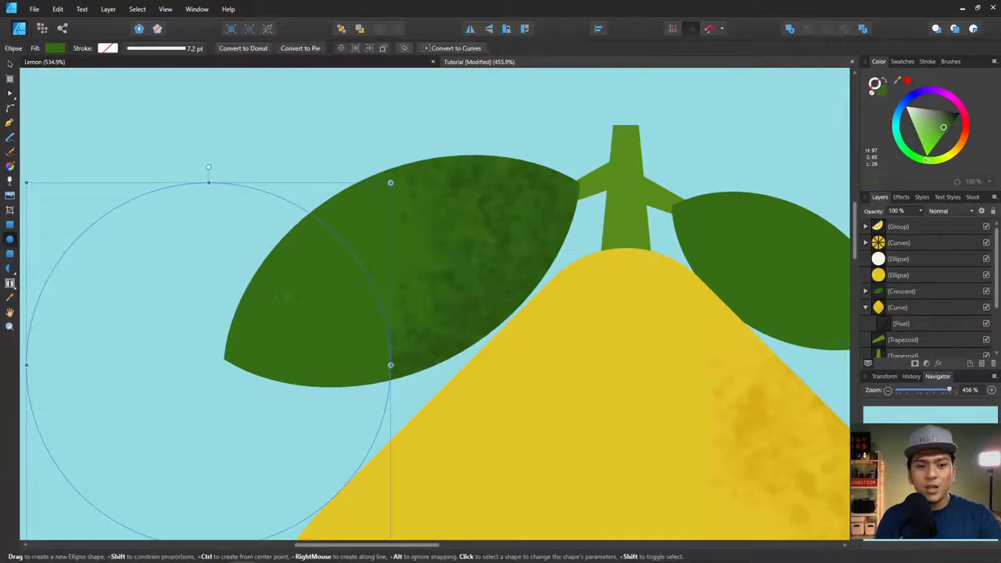
scroll(326, 306, down, 2)
scroll(314, 324, up, 2)
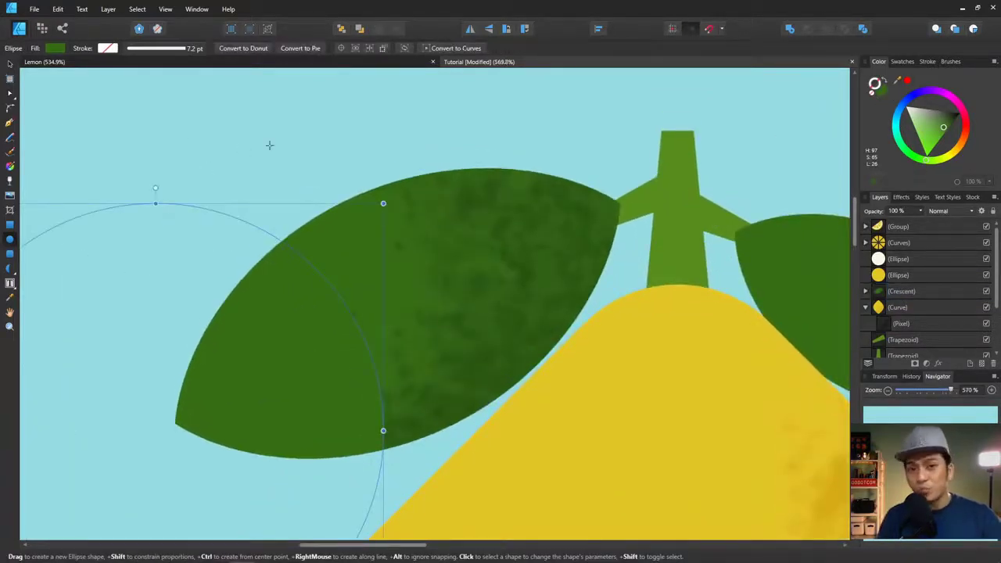
Step: Make the circle a 2 pt light-green outline with no fill and reposition it
click(881, 85)
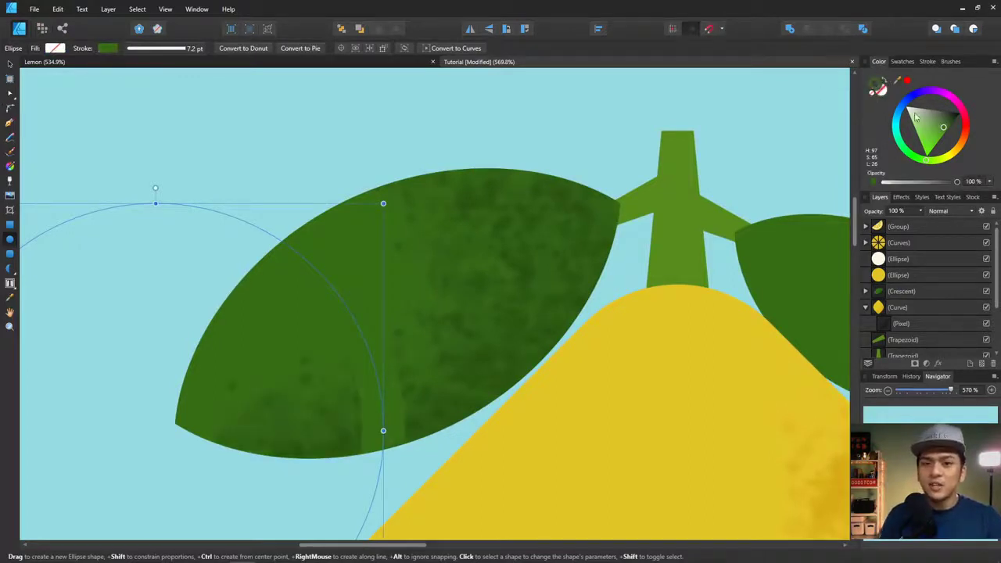
click(903, 63)
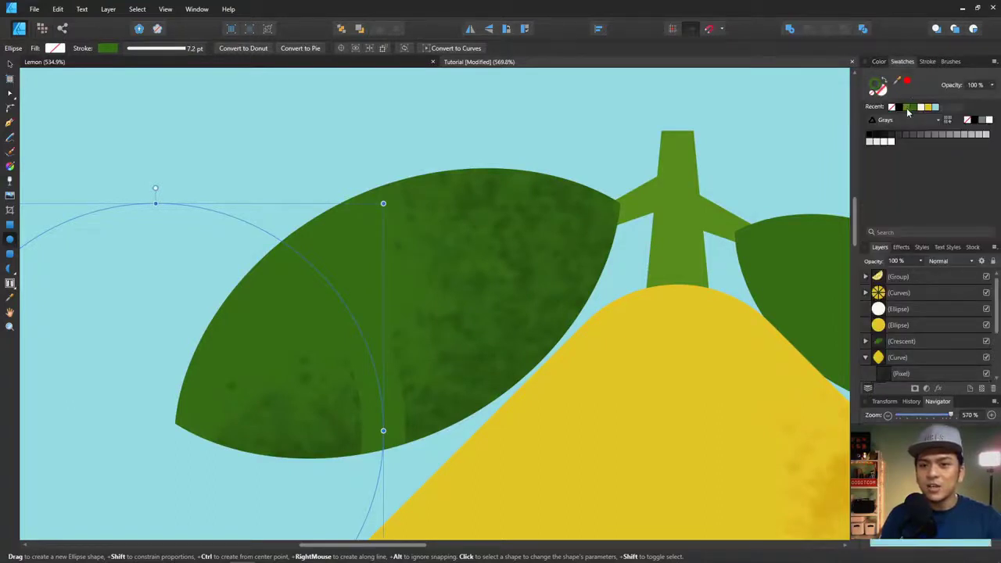
click(908, 110)
click(879, 62)
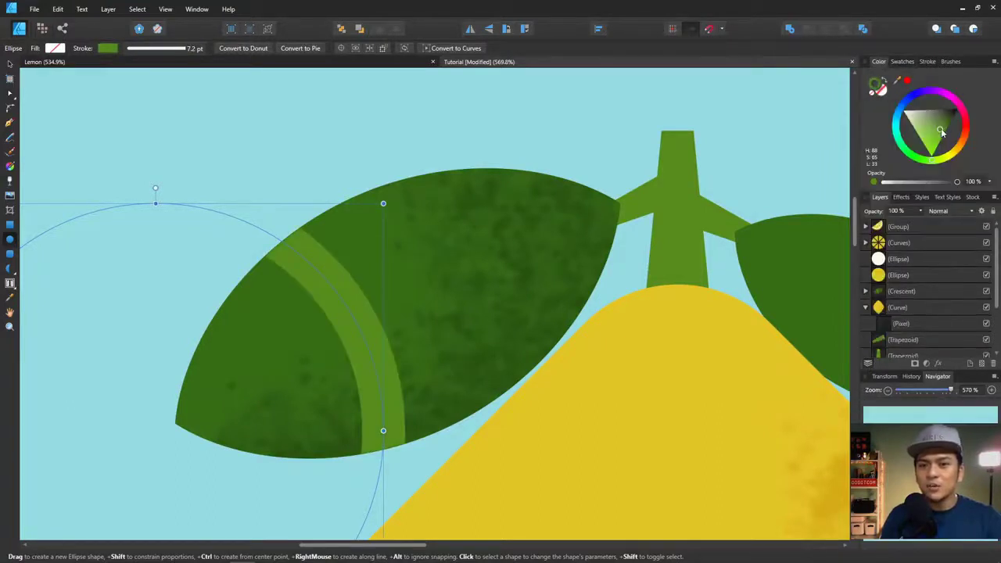
click(927, 61)
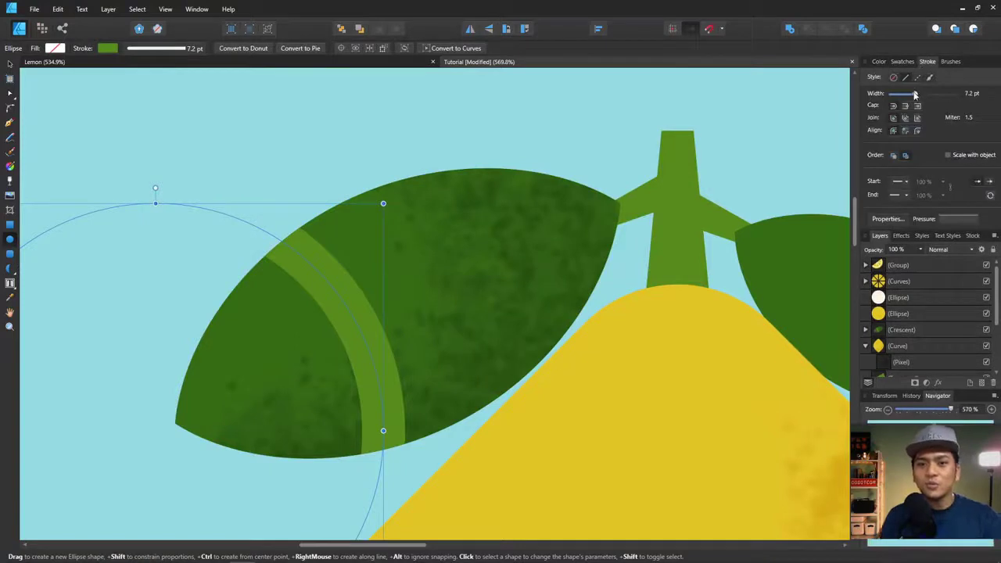
drag(915, 94, 908, 94)
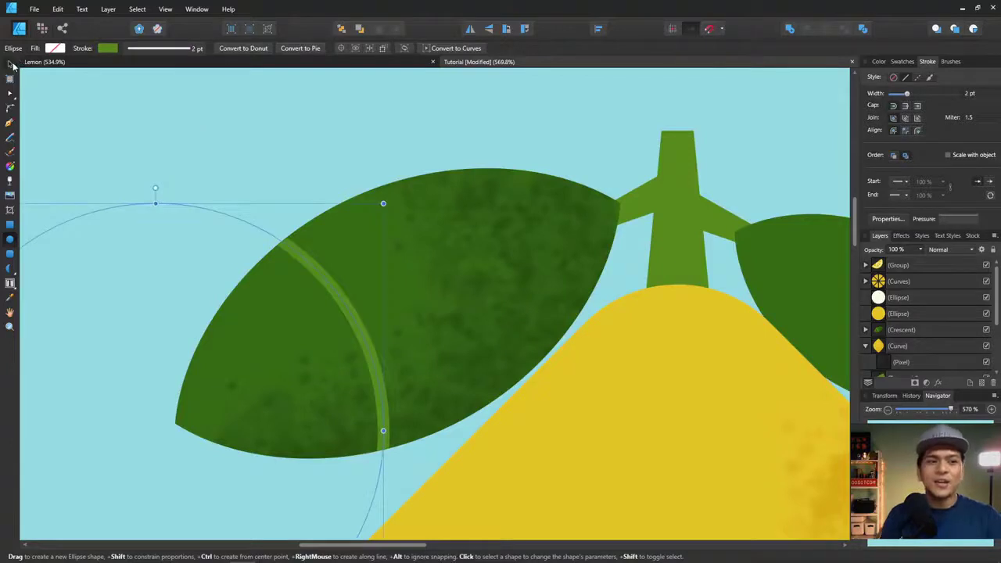
click(13, 67)
scroll(357, 284, down, 5)
drag(357, 284, 354, 289)
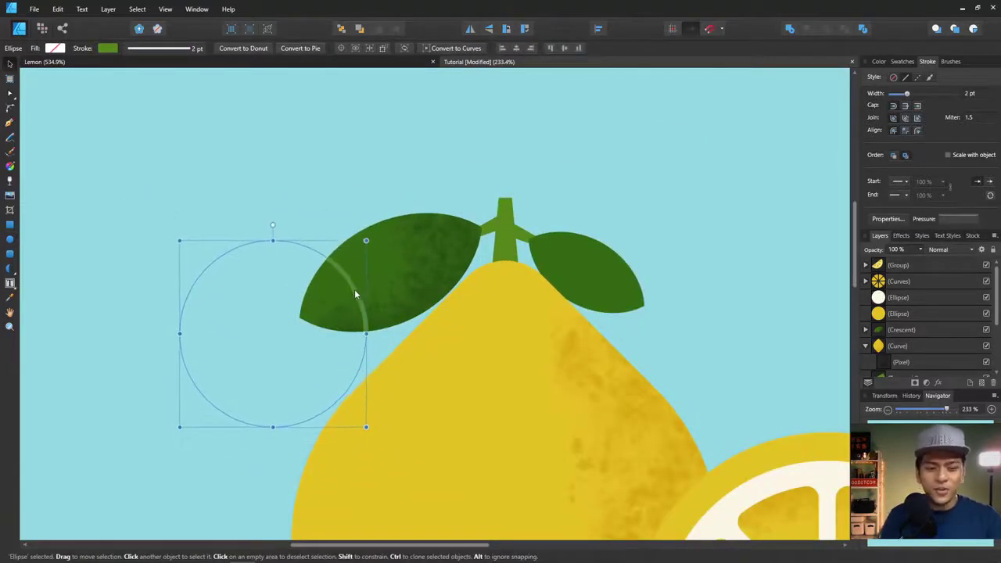
Step: Resize and nudge the vein circle, then Ctrl-drag duplicates as parallel arcs across the leaf
drag(366, 427, 352, 405)
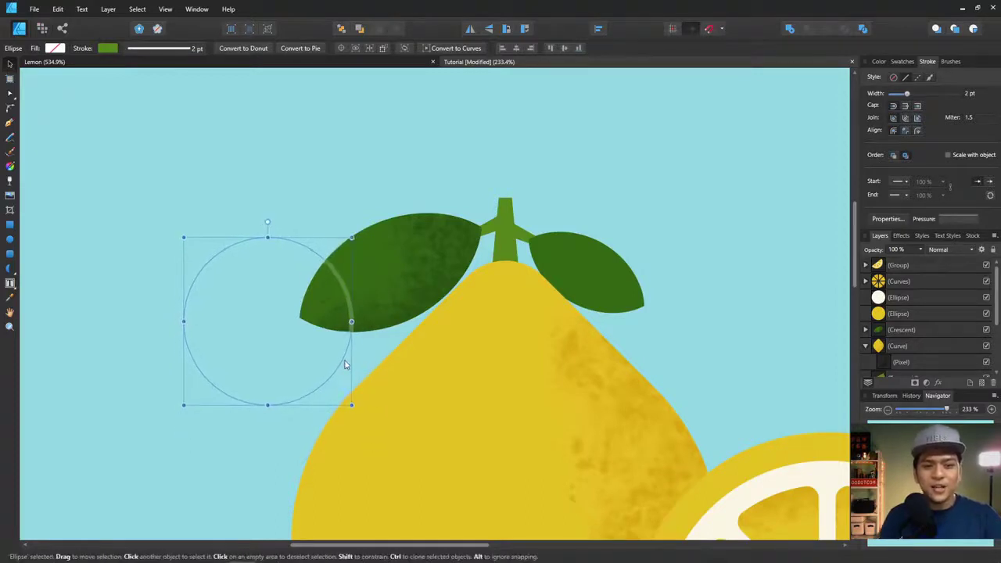
drag(345, 364, 349, 360)
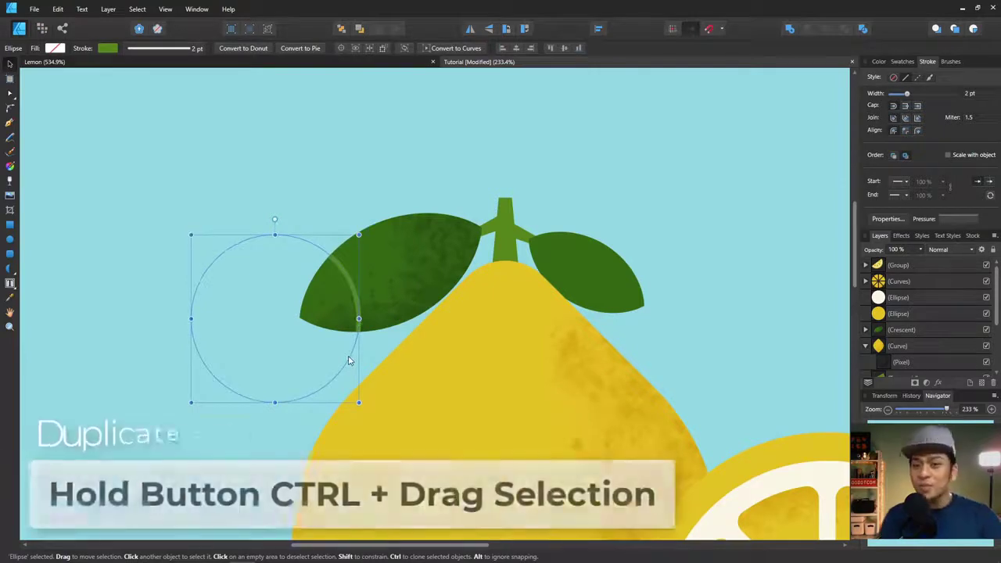
drag(349, 361, 436, 326)
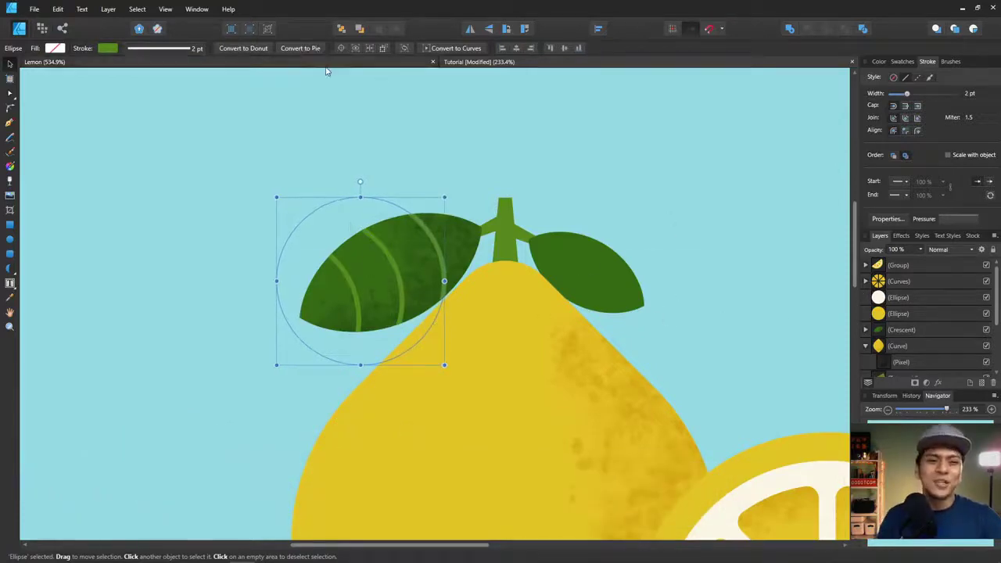
scroll(402, 204, up, 3)
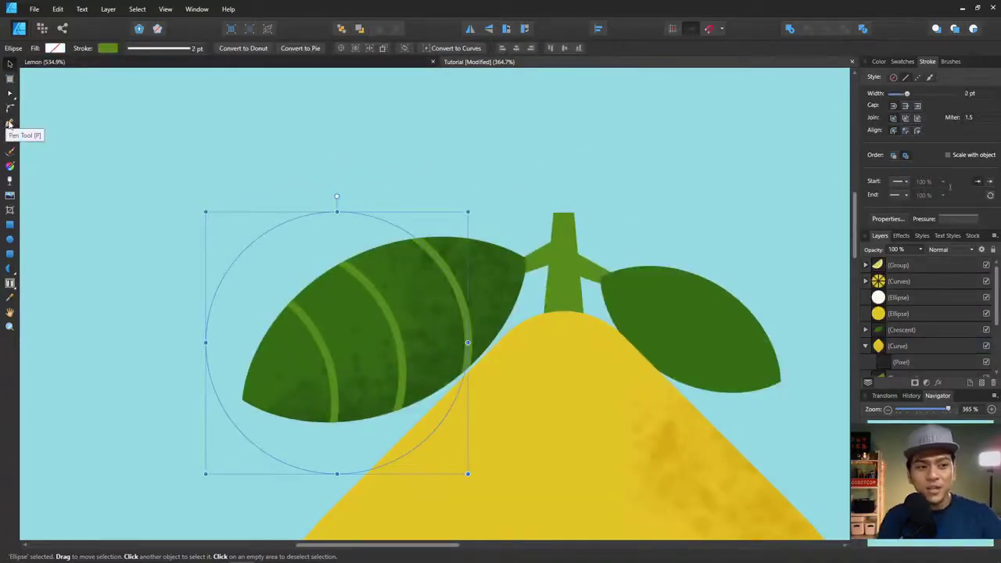
Step: Draw a straight Pen line from beyond the leaf tip to the stem
click(9, 124)
click(200, 419)
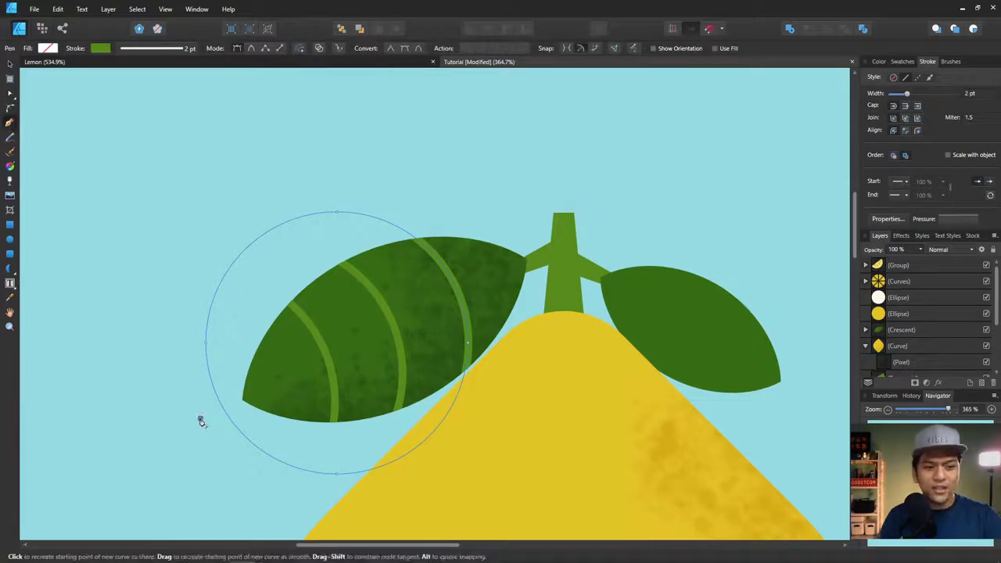
click(550, 253)
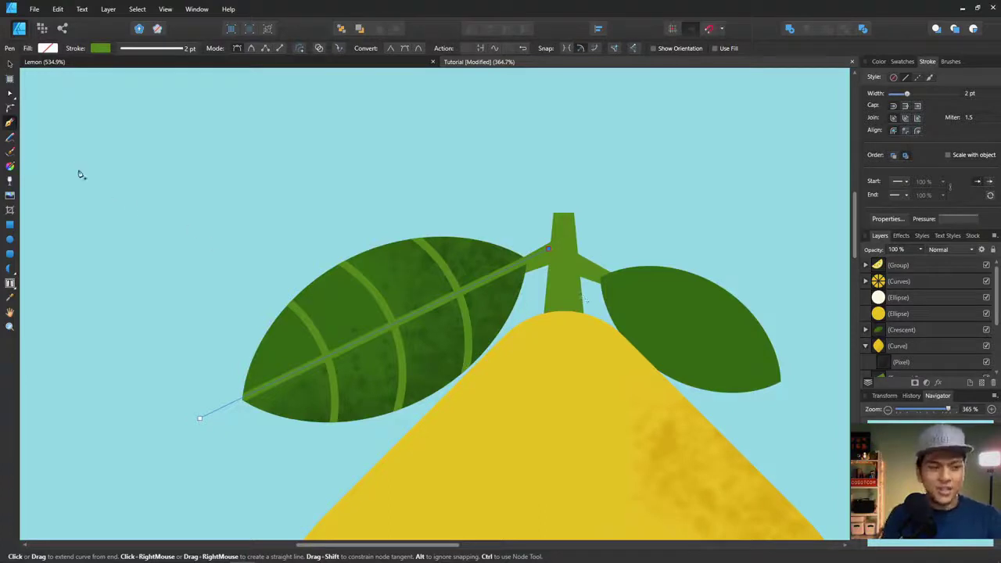
Step: Pull the midrib's outer end node in to the leaf tip, then deselect the line
click(11, 94)
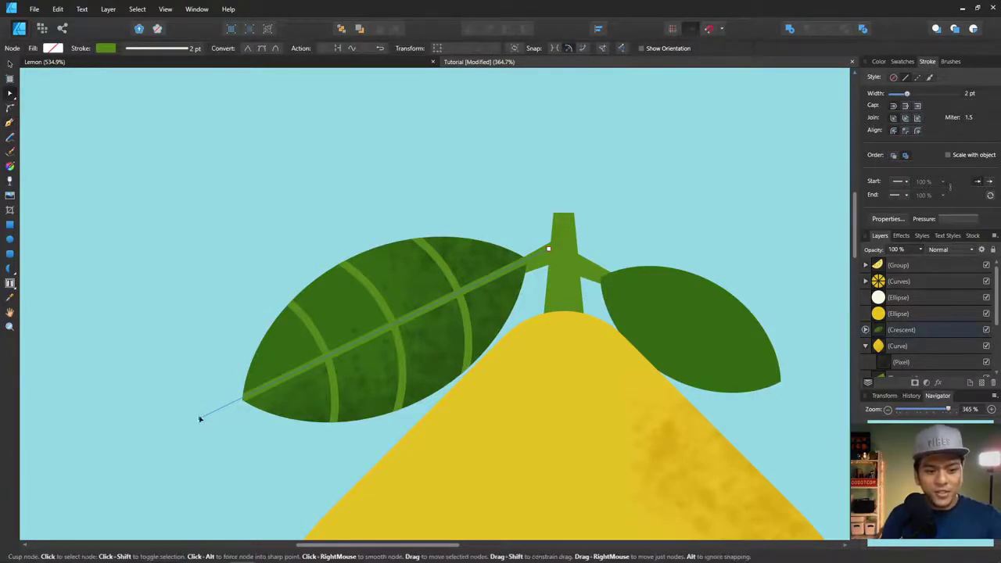
click(207, 416)
drag(211, 412, 226, 406)
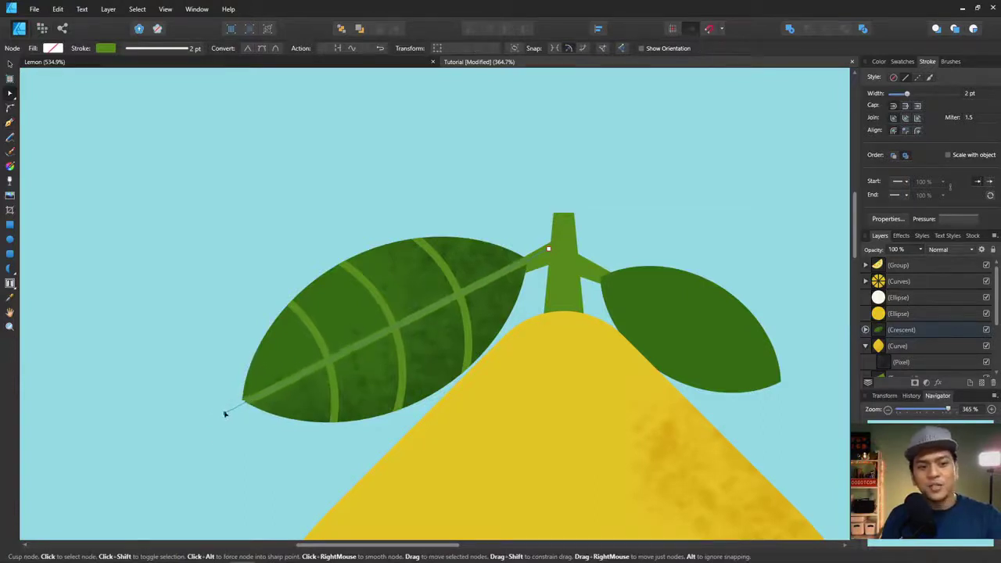
click(548, 249)
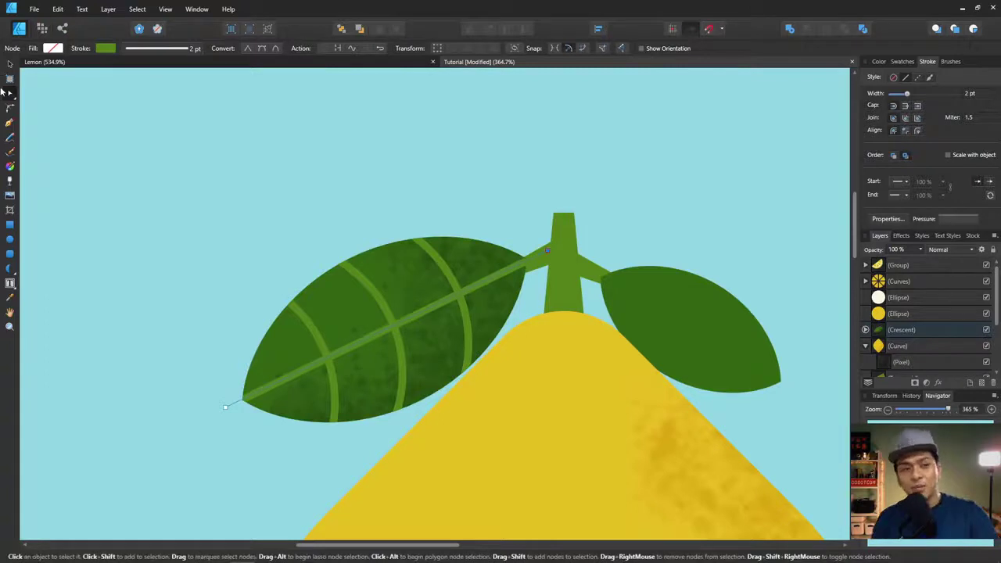
click(10, 64)
click(370, 242)
scroll(386, 303, down, 2)
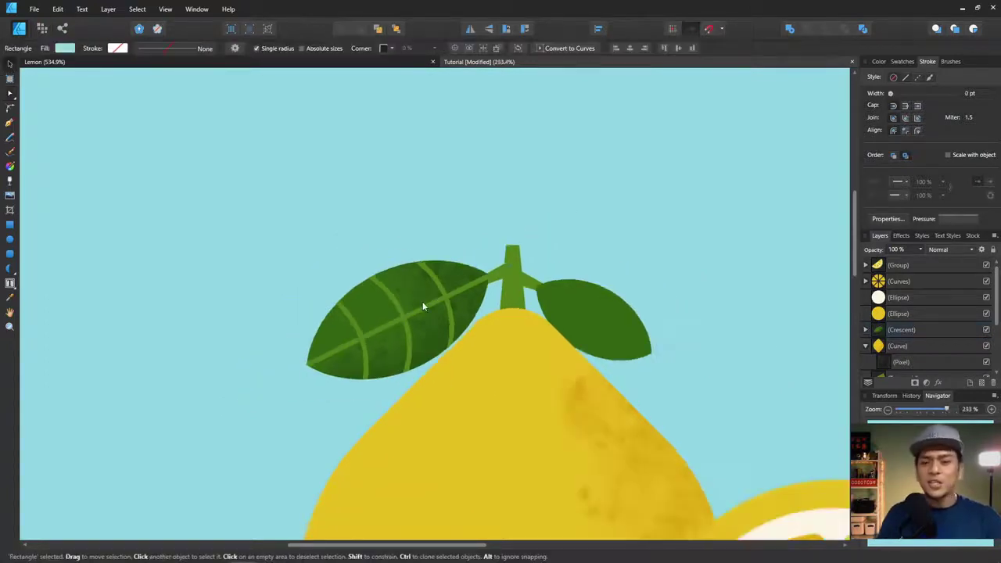
scroll(422, 302, down, 3)
scroll(458, 306, up, 5)
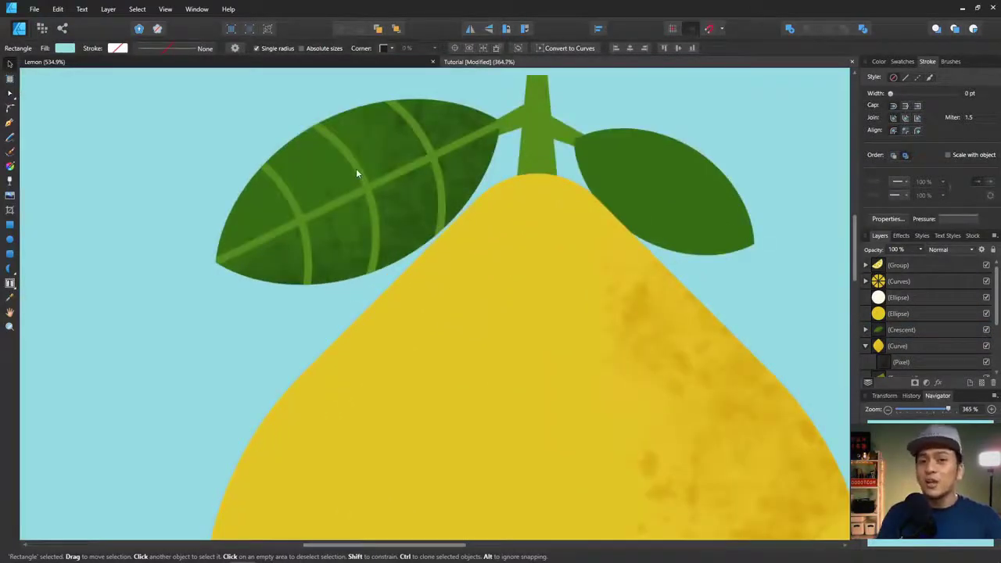
click(330, 171)
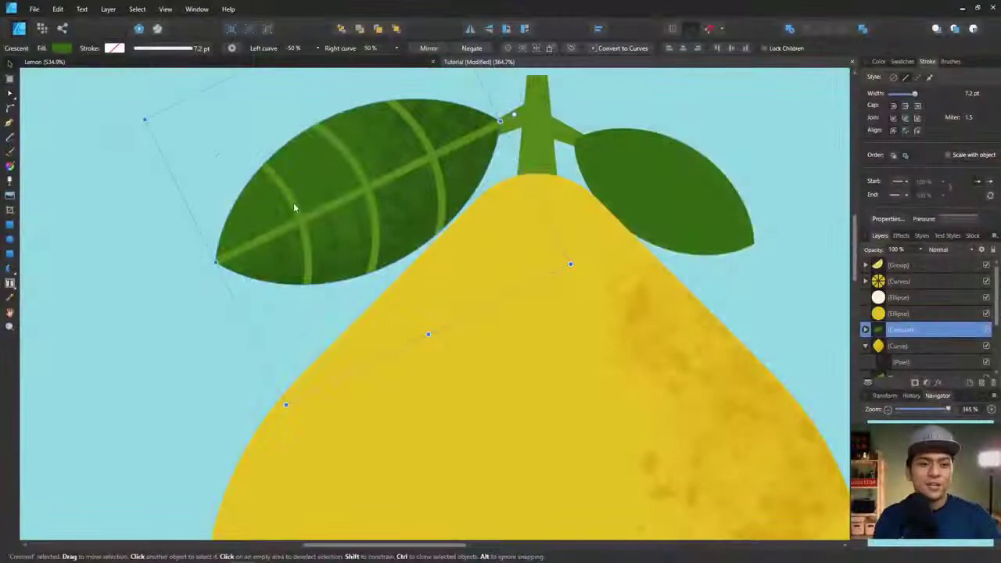
click(294, 206)
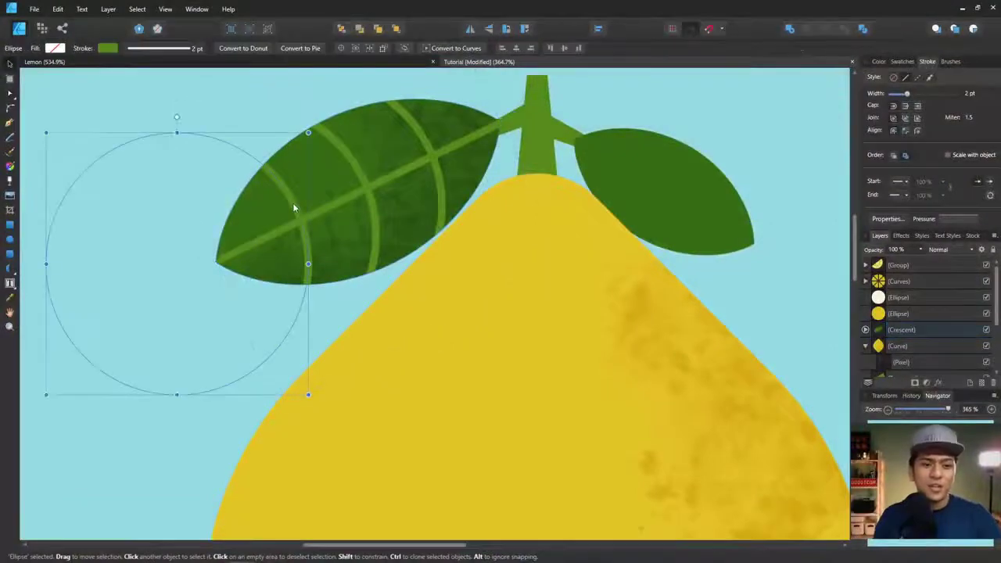